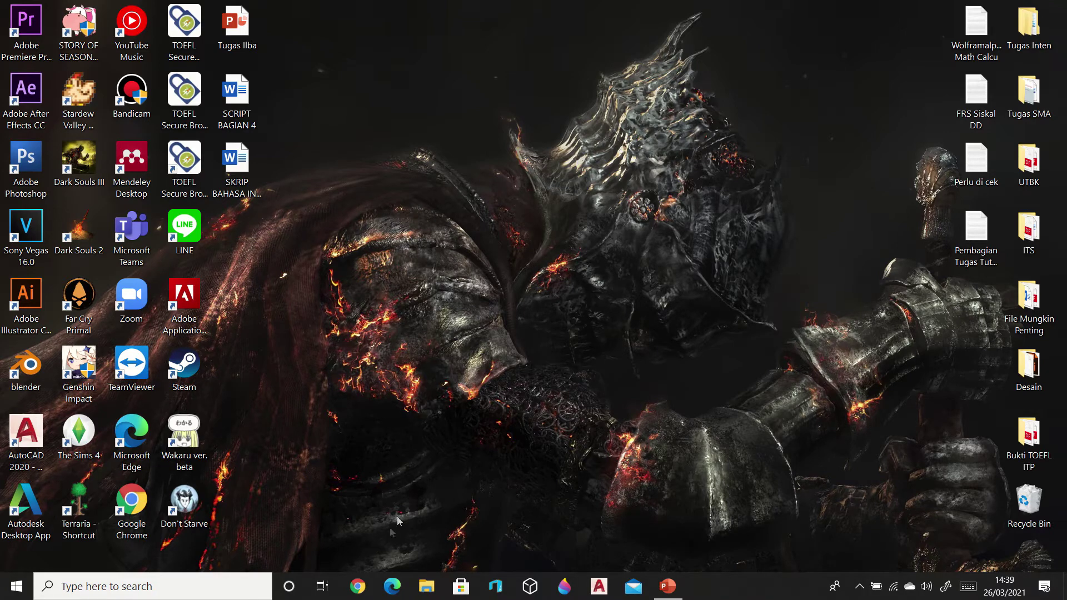
Switch to Google Chrome, search the web for "Google Scholar" and open the Google Scholar site
click(359, 587)
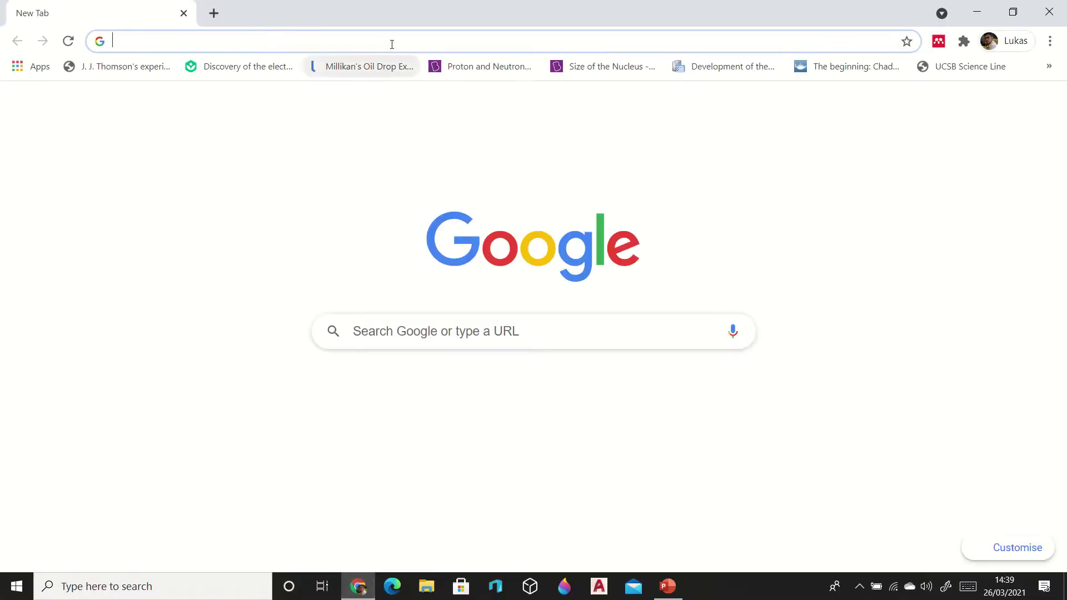
click(392, 43)
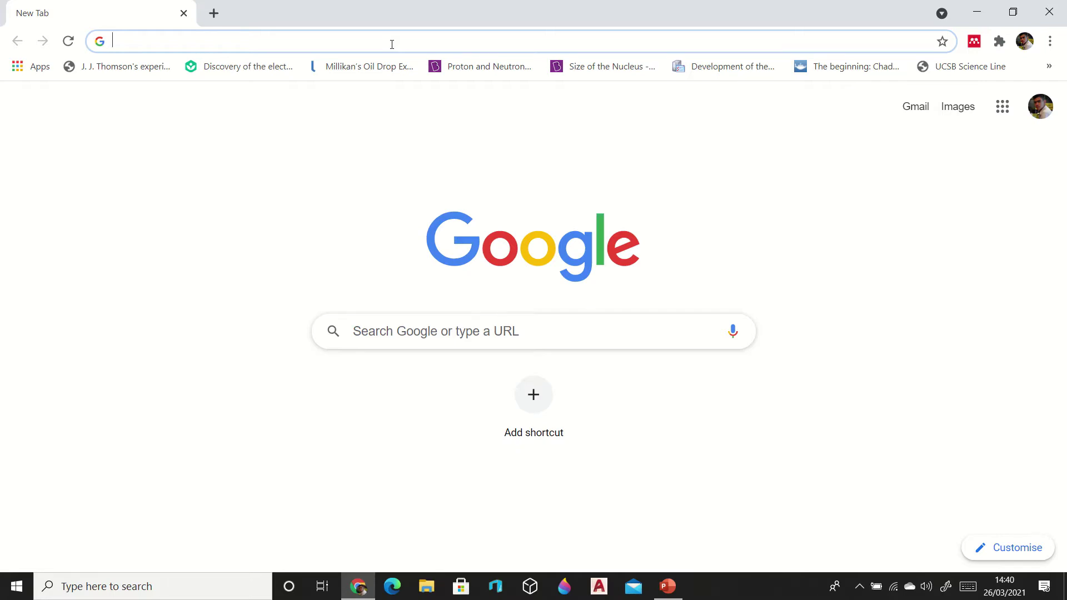
text(Googl)
key(BackSpace)
key(BackSpace)
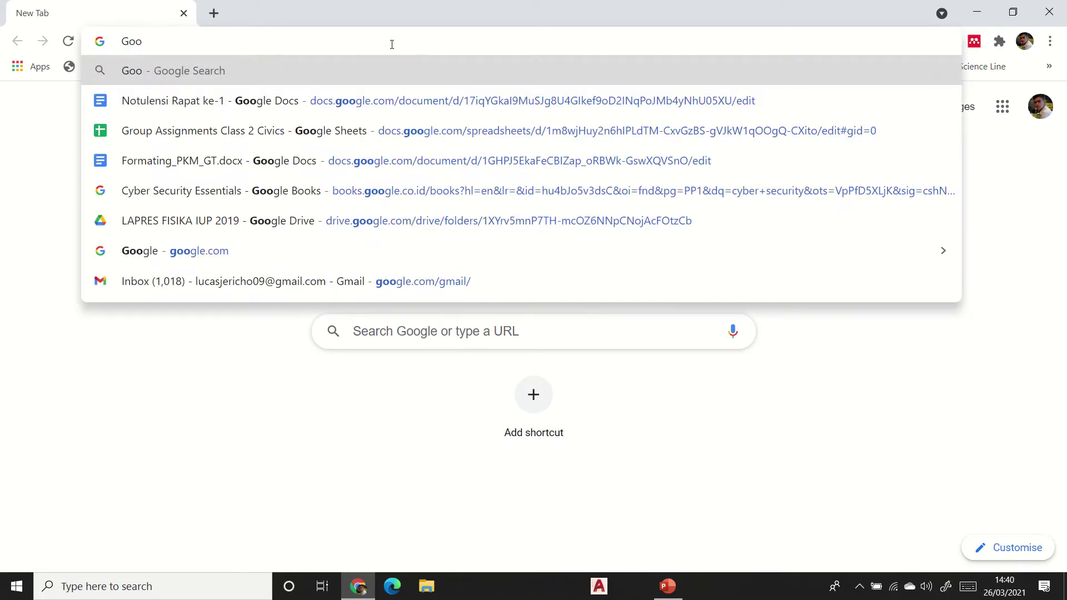
text(gle )
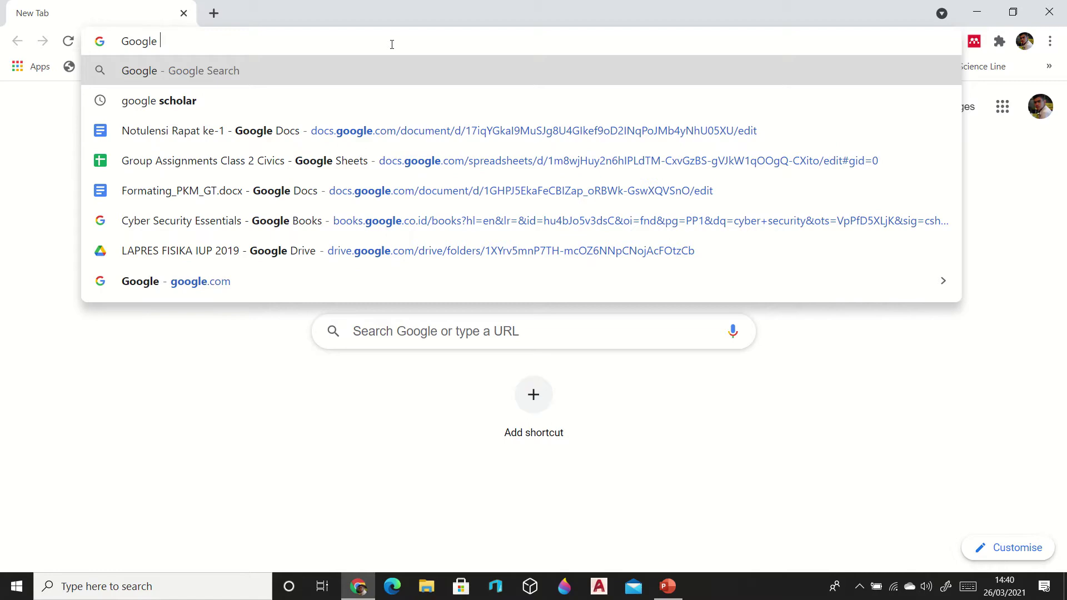
text(Scholar)
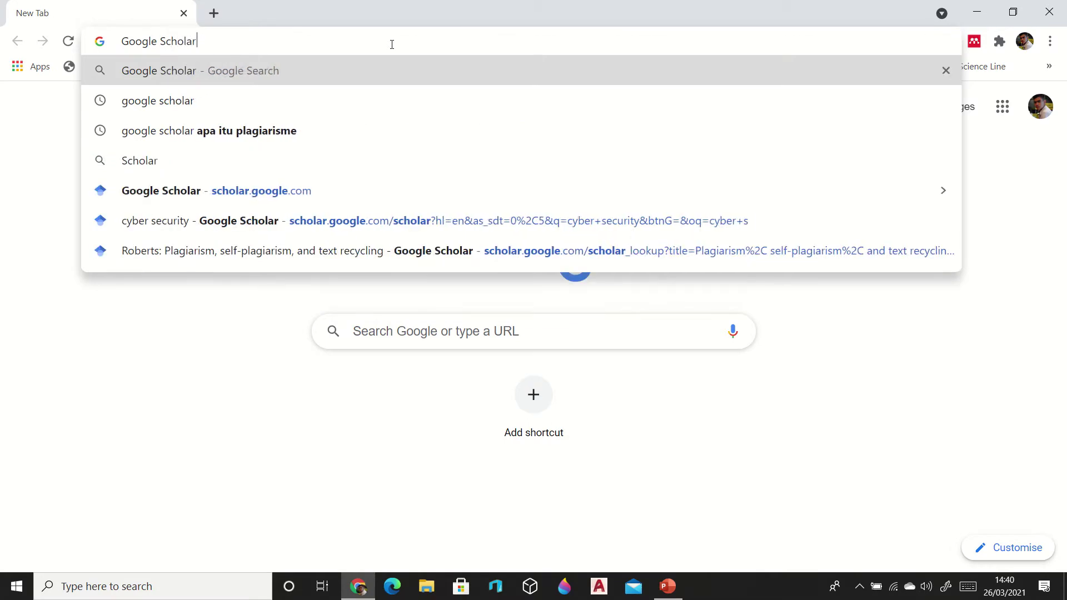
key(Return)
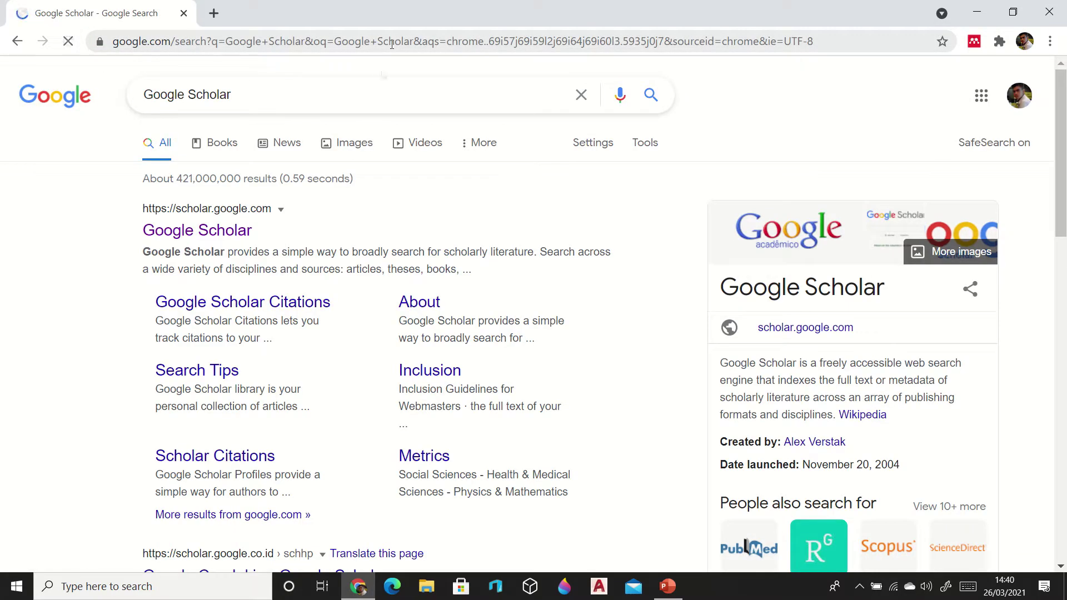
click(234, 228)
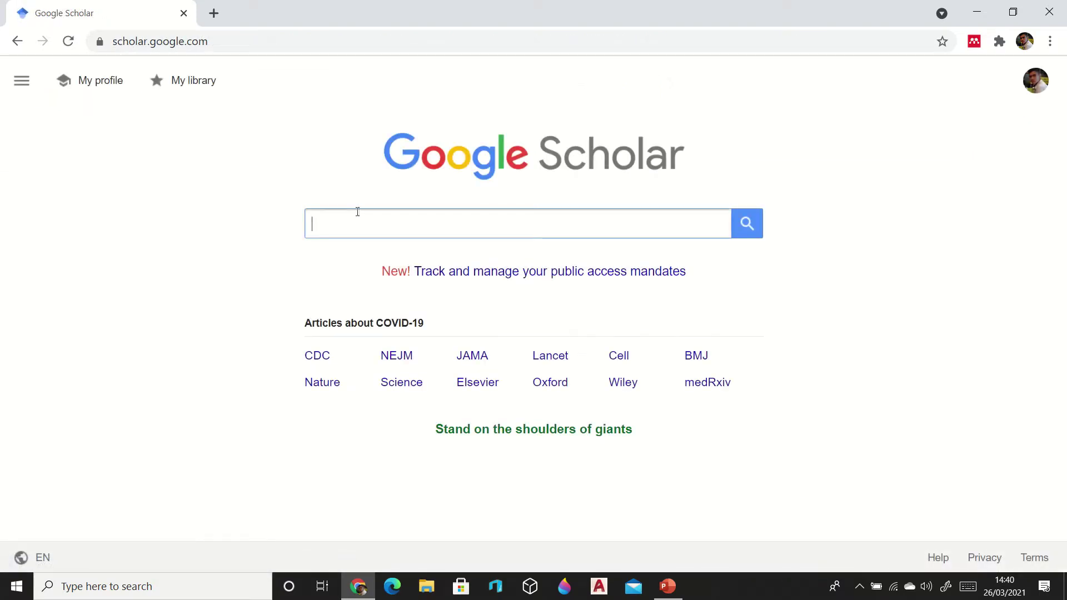
Search Google Scholar for "Plagiarisme"
click(449, 216)
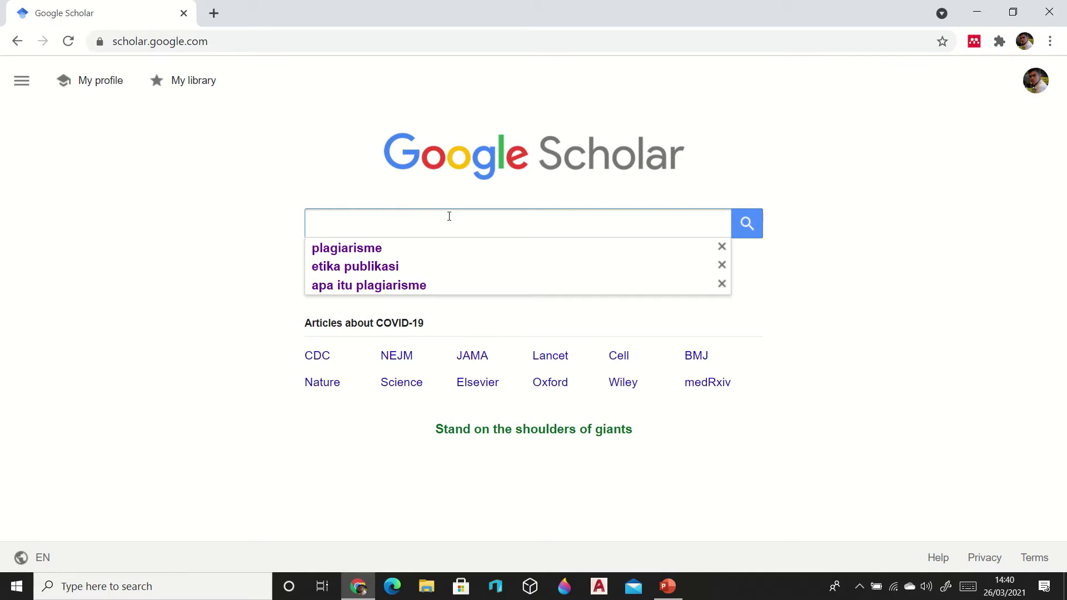
text(Plagiari)
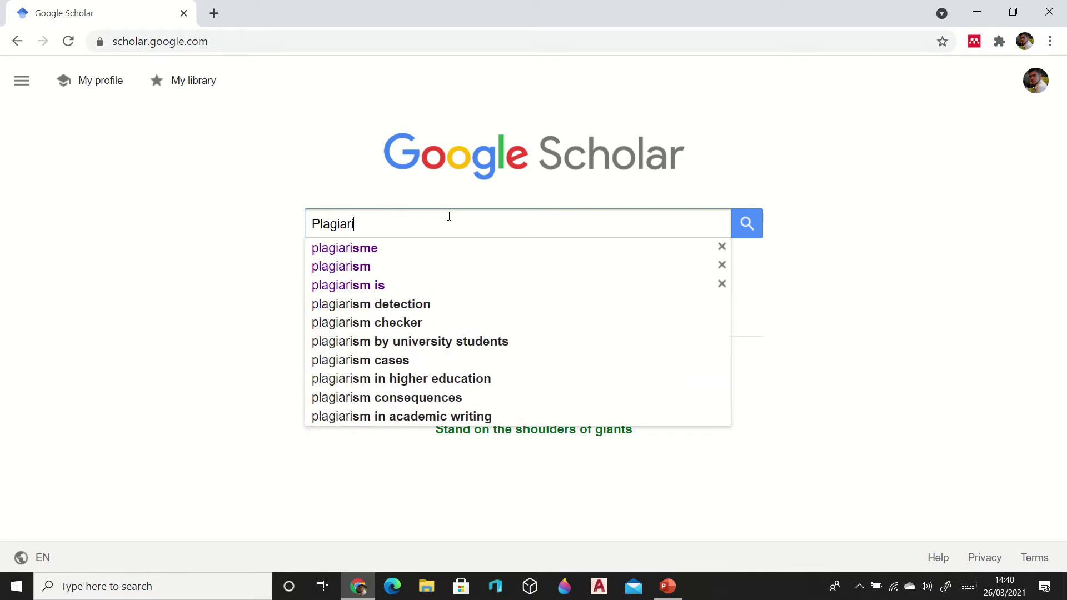
text(sme)
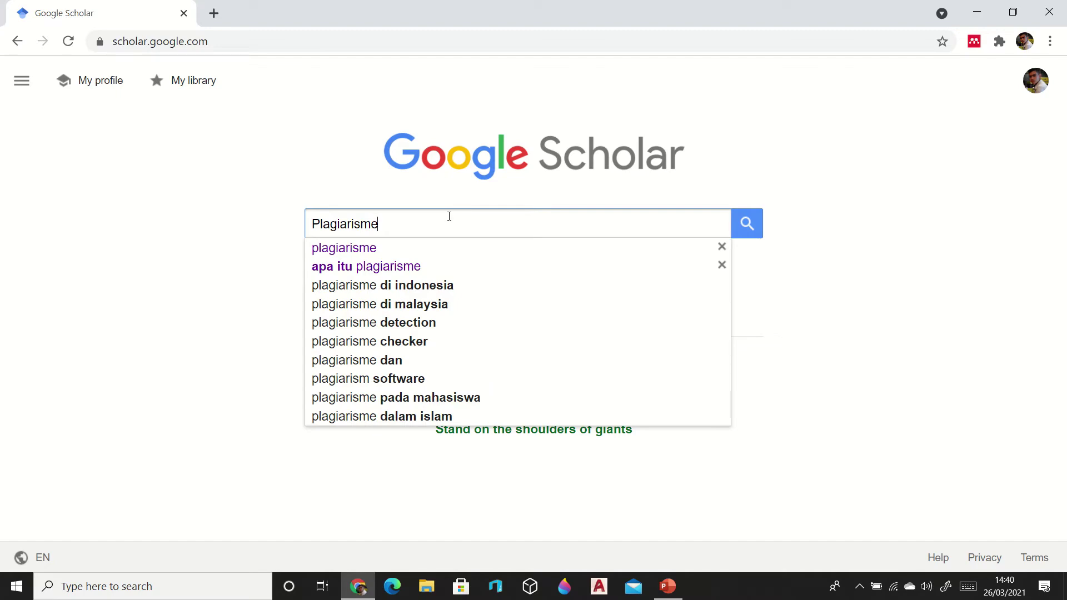
key(Return)
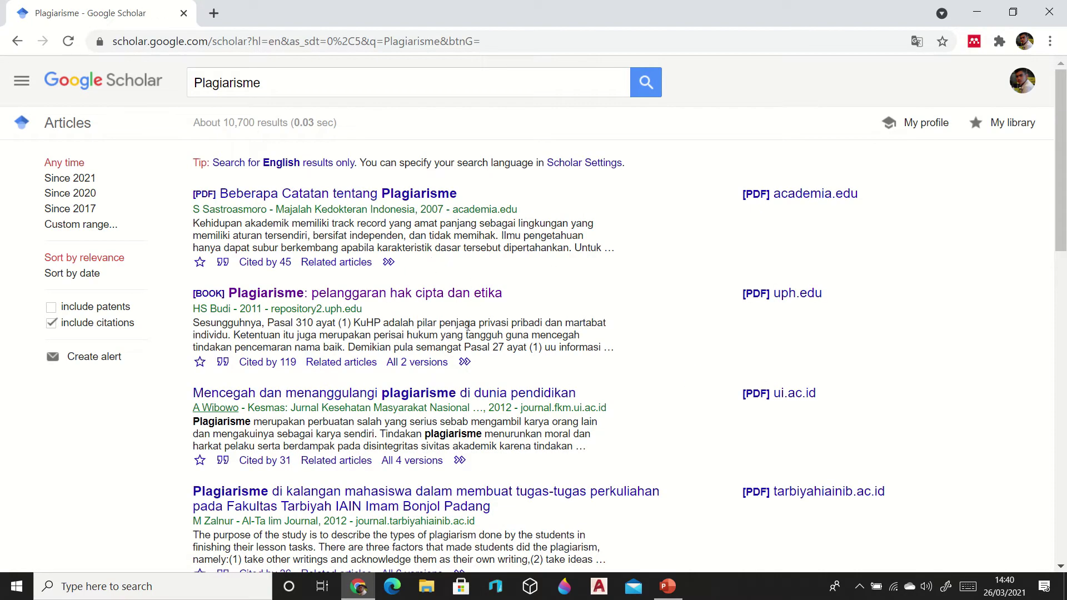
Open the article "Memahami dan Mencegah Perilaku Plagiarisme dalam Menulis Karya Ilmiah" in a new browser tab and bring that tab forward
scroll(447, 272, down, 1)
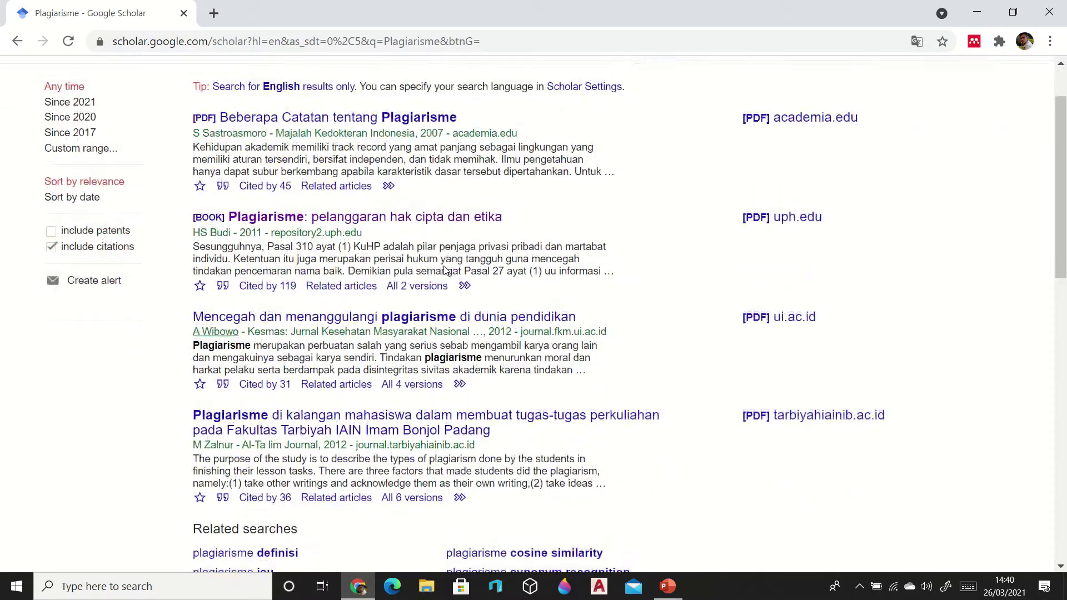
scroll(445, 266, down, 3)
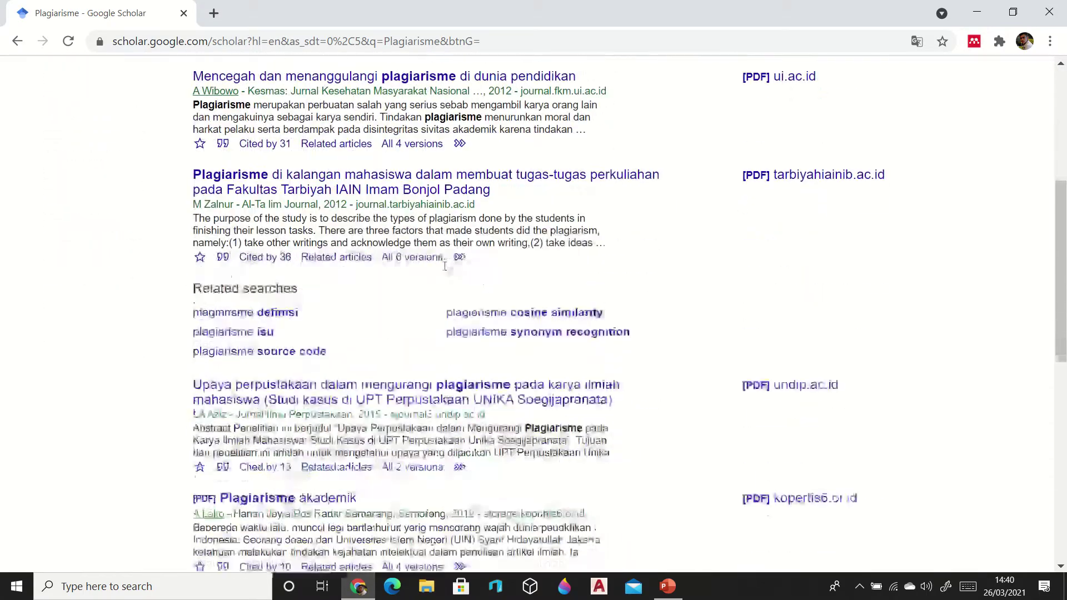
scroll(444, 270, down, 3)
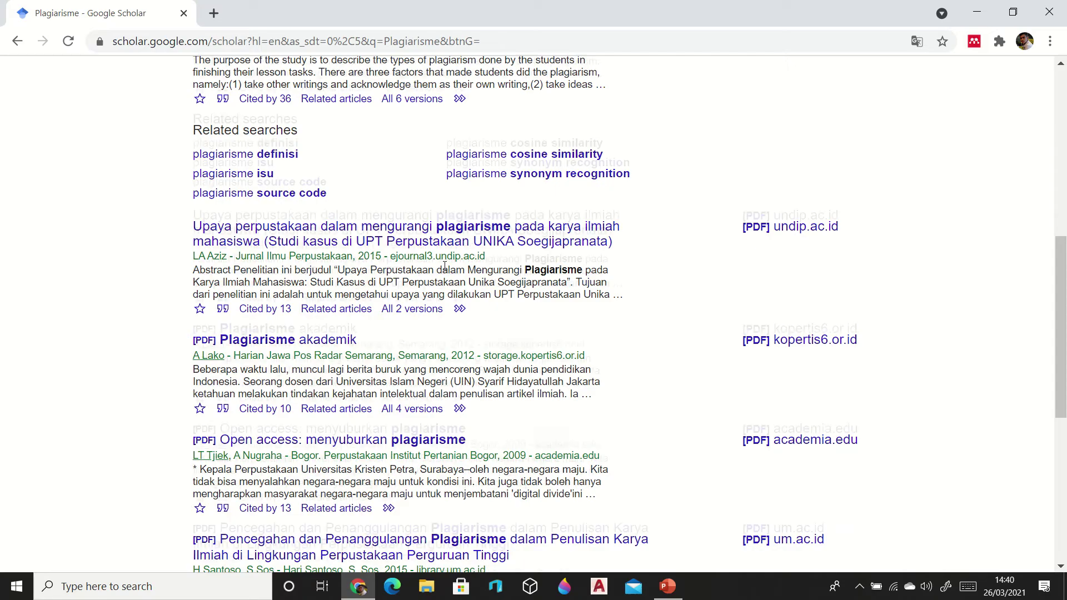
scroll(444, 266, down, 3)
scroll(444, 265, down, 3)
scroll(443, 311, down, 1)
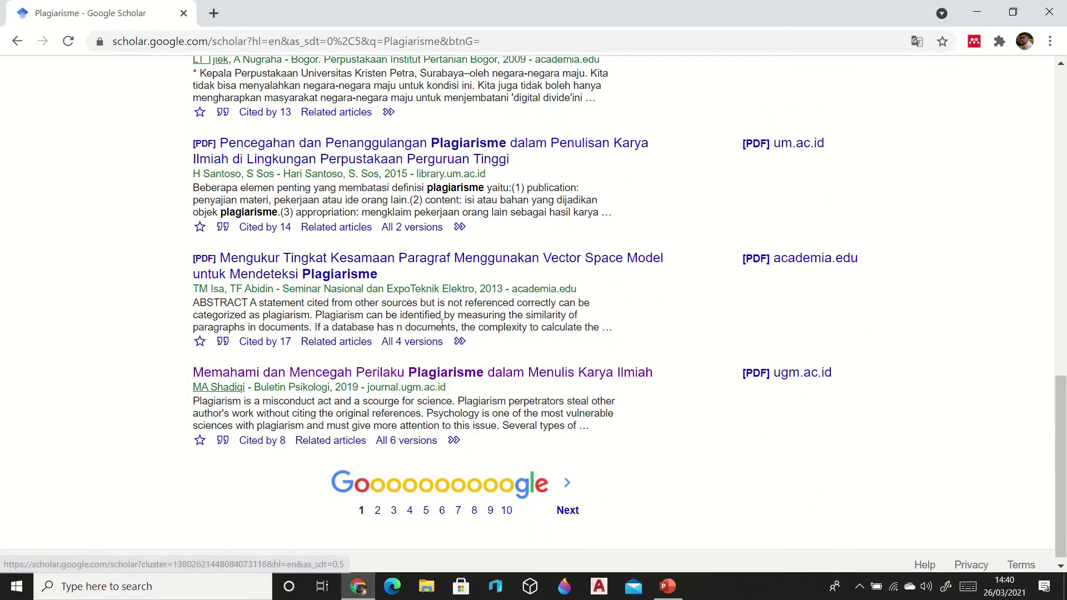
right_click(415, 376)
click(425, 383)
click(271, 9)
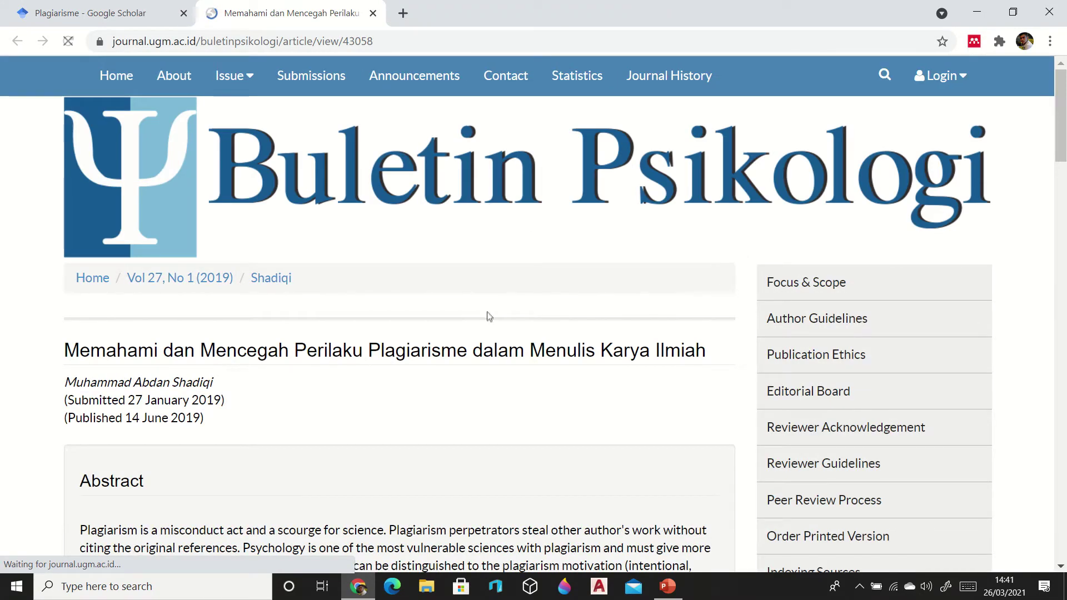
Review the article page's abstract and keywords, and highlight its DOI
scroll(486, 316, down, 4)
scroll(488, 317, up, 1)
scroll(488, 317, down, 8)
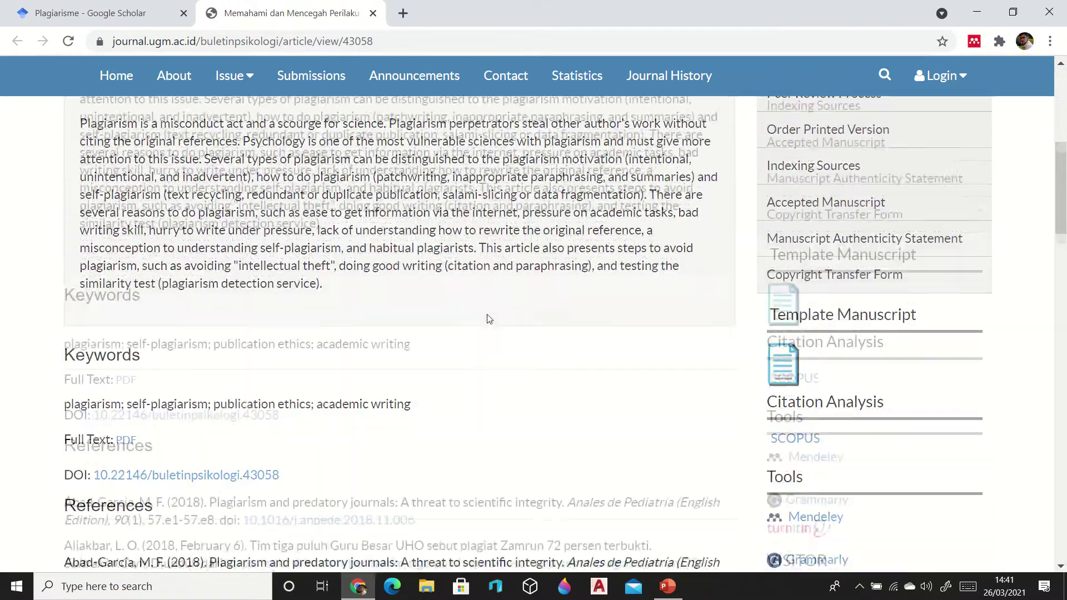
scroll(489, 319, up, 1)
double_click(209, 341)
drag(280, 328, 95, 327)
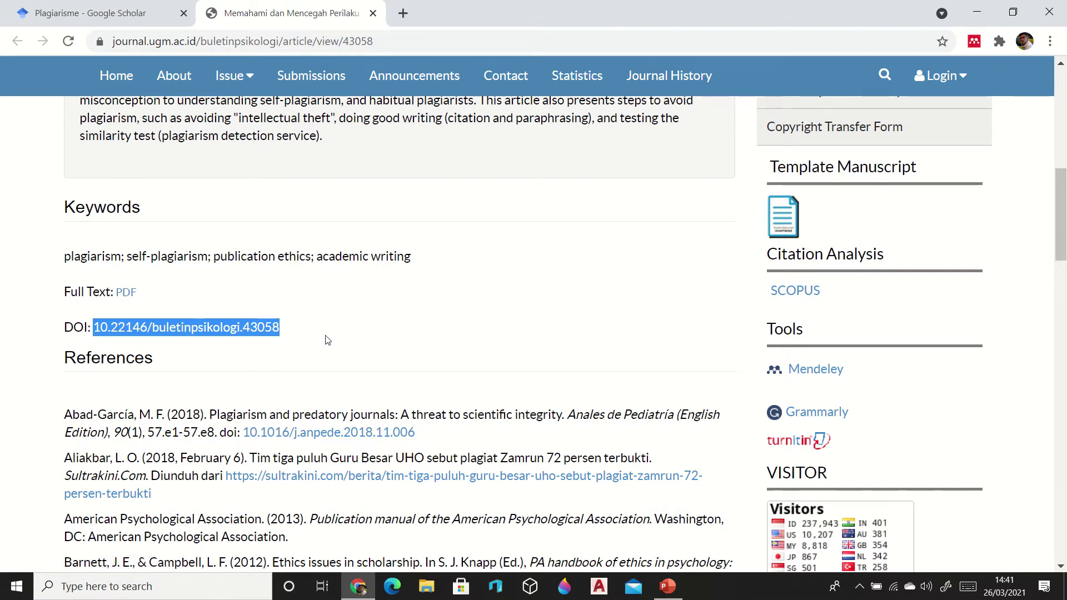
click(299, 284)
Open the article's full-text PDF in a new browser tab and display its first page
right_click(134, 293)
click(150, 307)
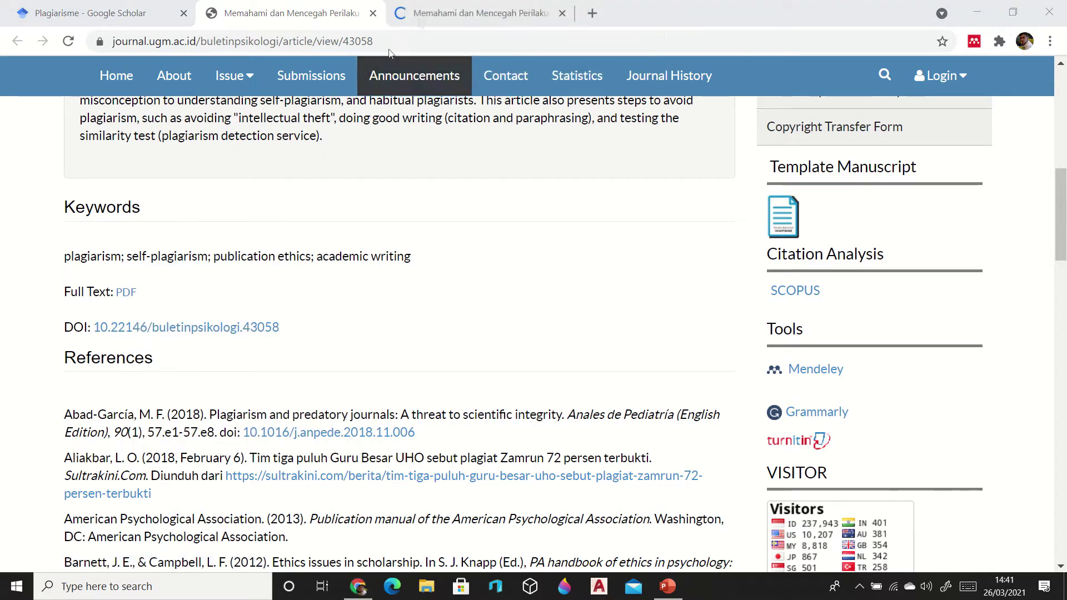
click(424, 14)
scroll(518, 294, down, 4)
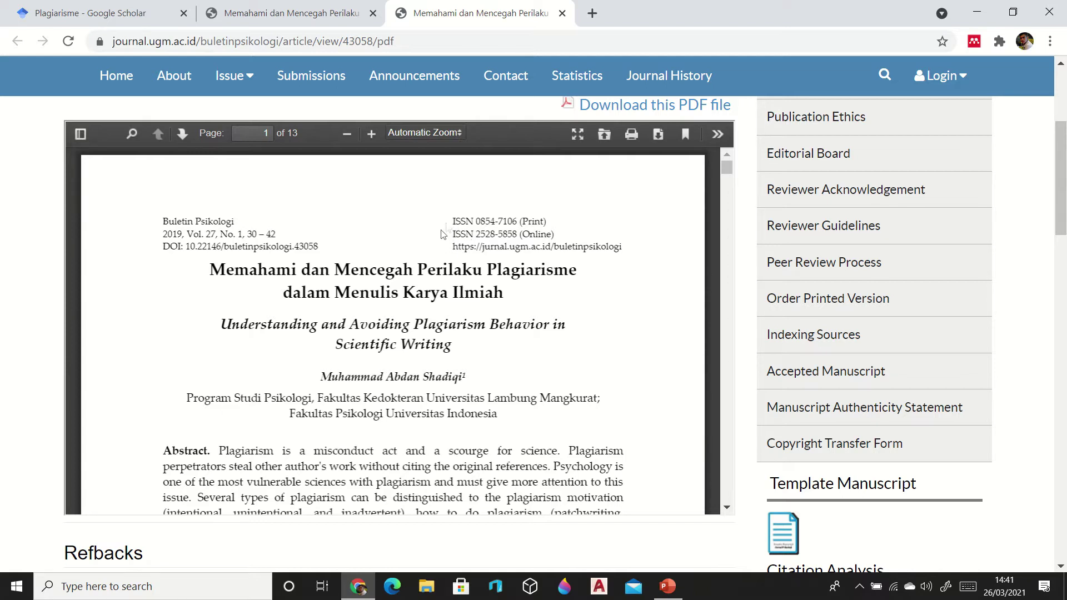
Examine the ISSN, journal address and DOI details in the header of the PDF's first page
drag(452, 223, 485, 223)
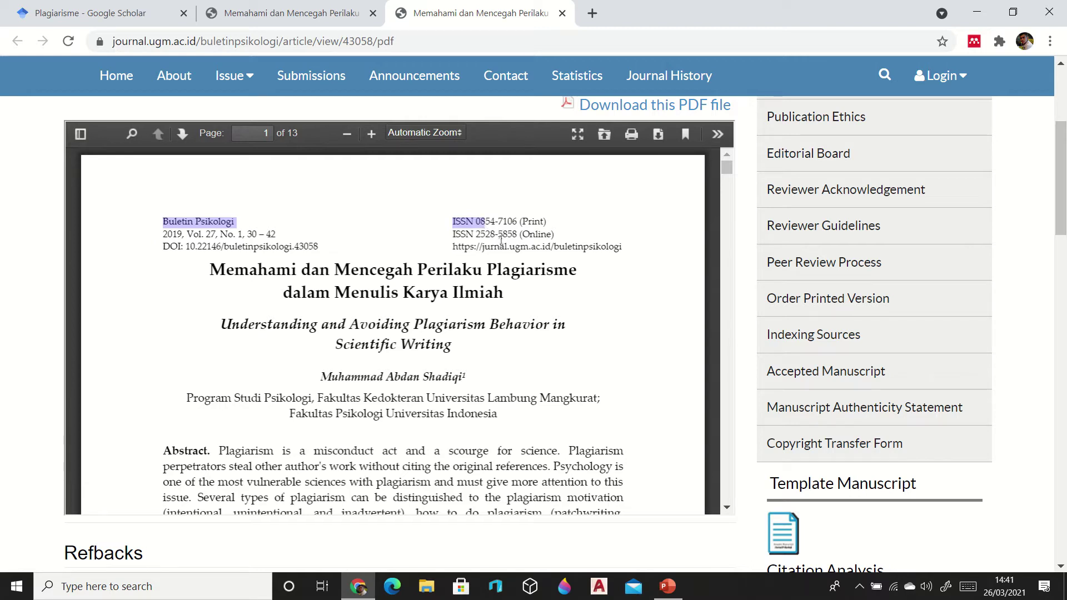
click(500, 248)
mouse_move(326, 255)
mouse_down()
mouse_move(210, 240)
mouse_move(326, 250)
mouse_up()
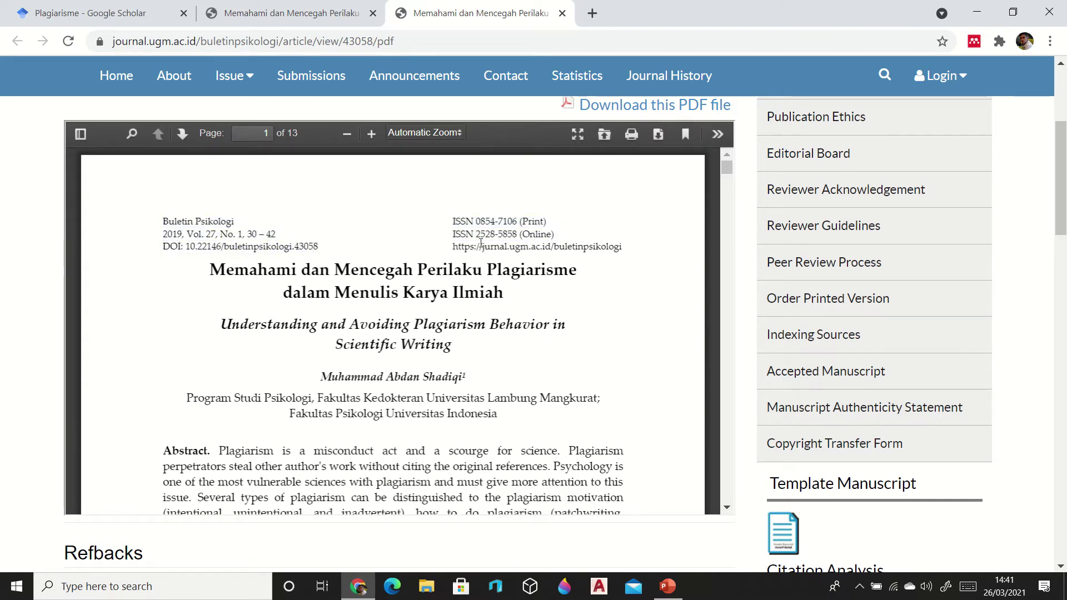
Find the Elsevier website through a web search in a new tab and open its ScienceDirect article finder
click(592, 13)
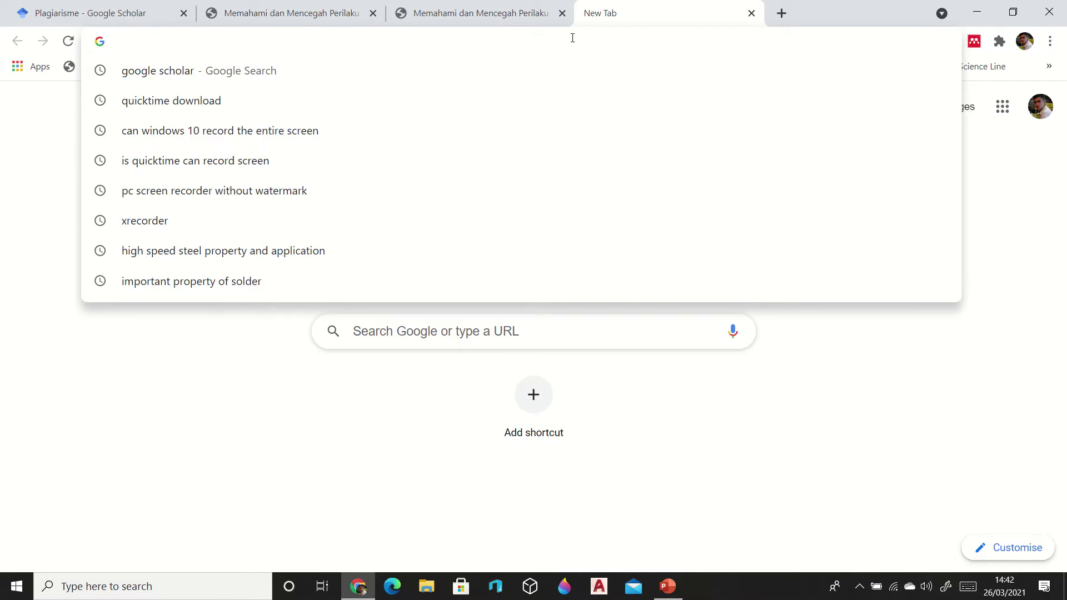
text(elsevier)
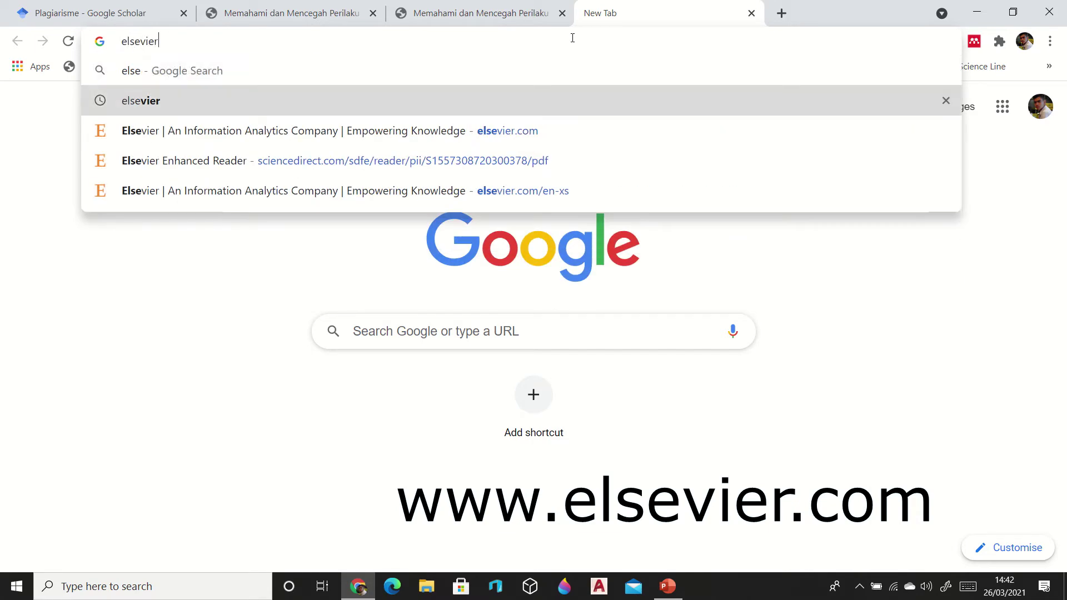
key(Return)
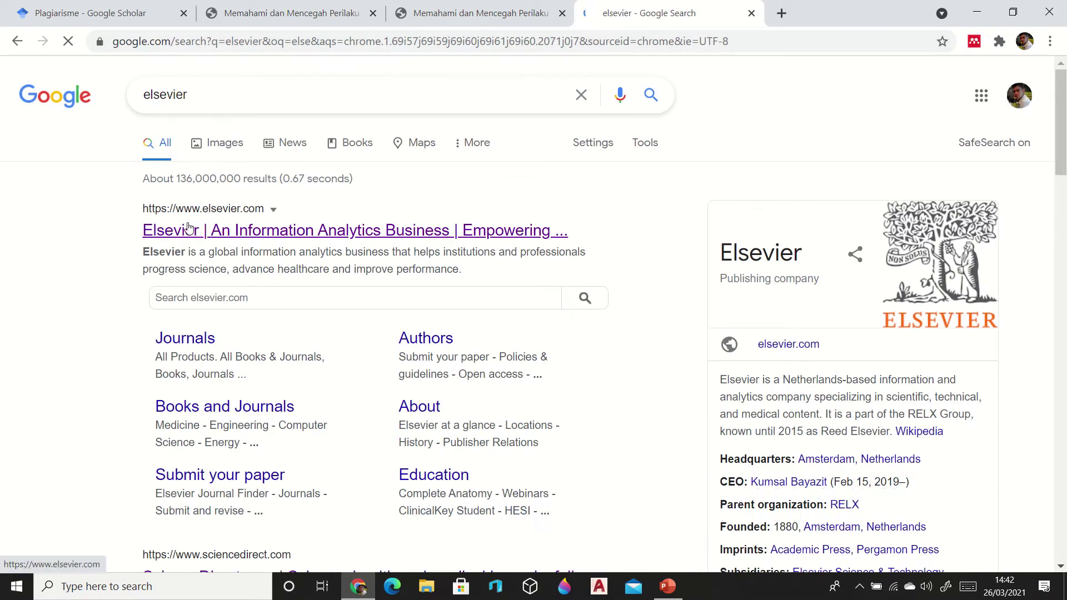
click(195, 229)
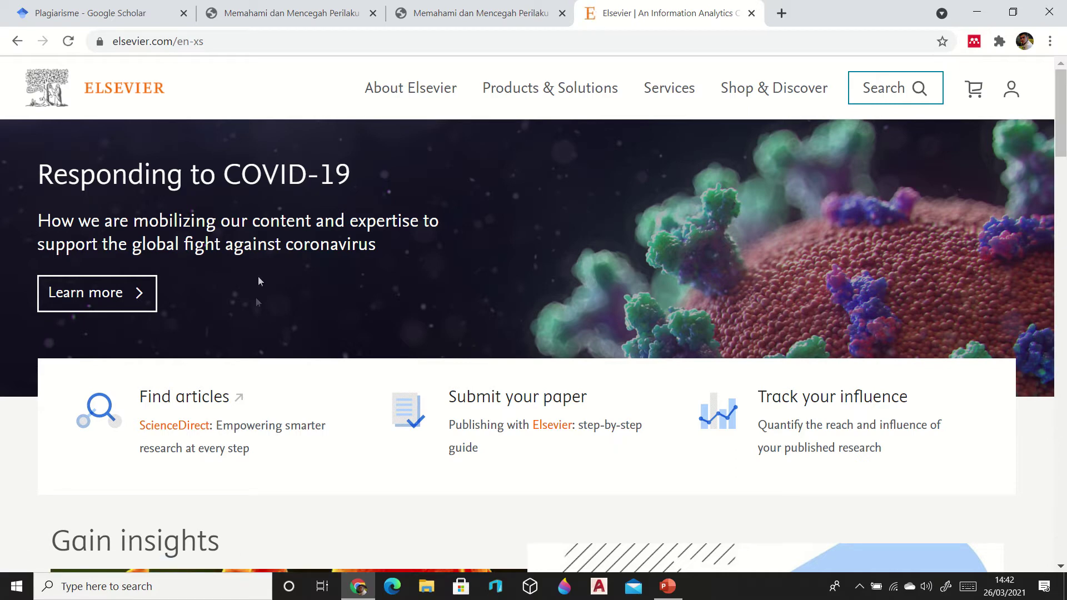
click(184, 398)
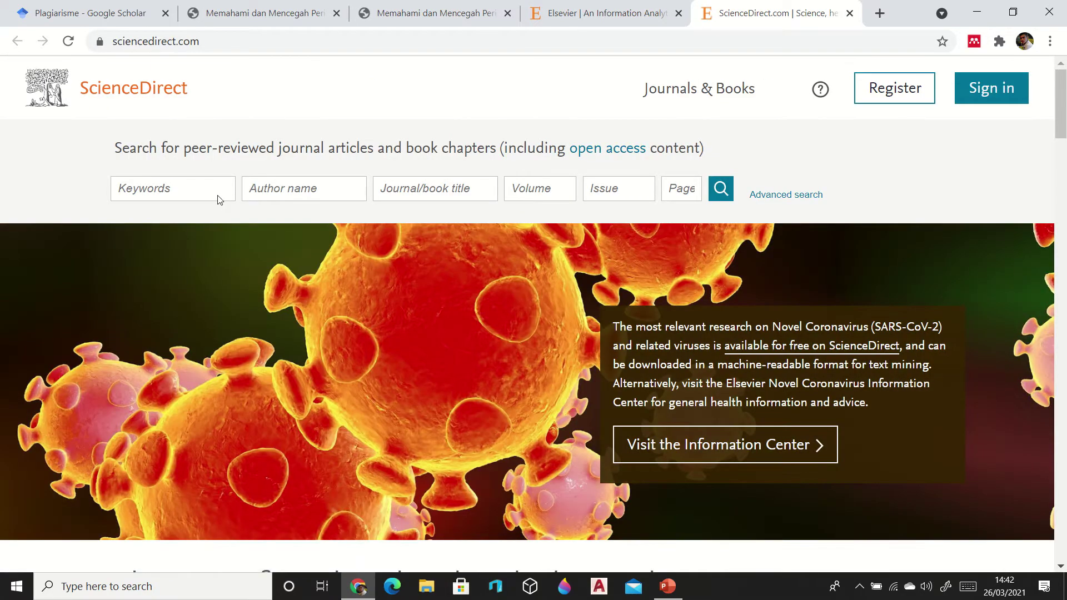
Search ScienceDirect for the keyword "plagiarisme" and look through the listed articles
click(218, 192)
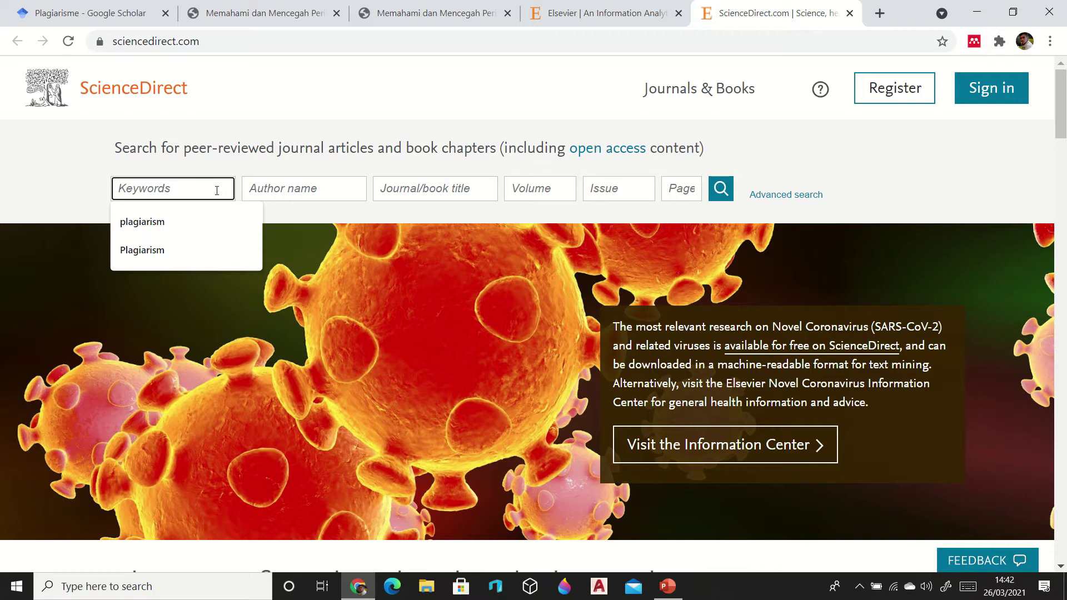
text(pla)
text(giarime)
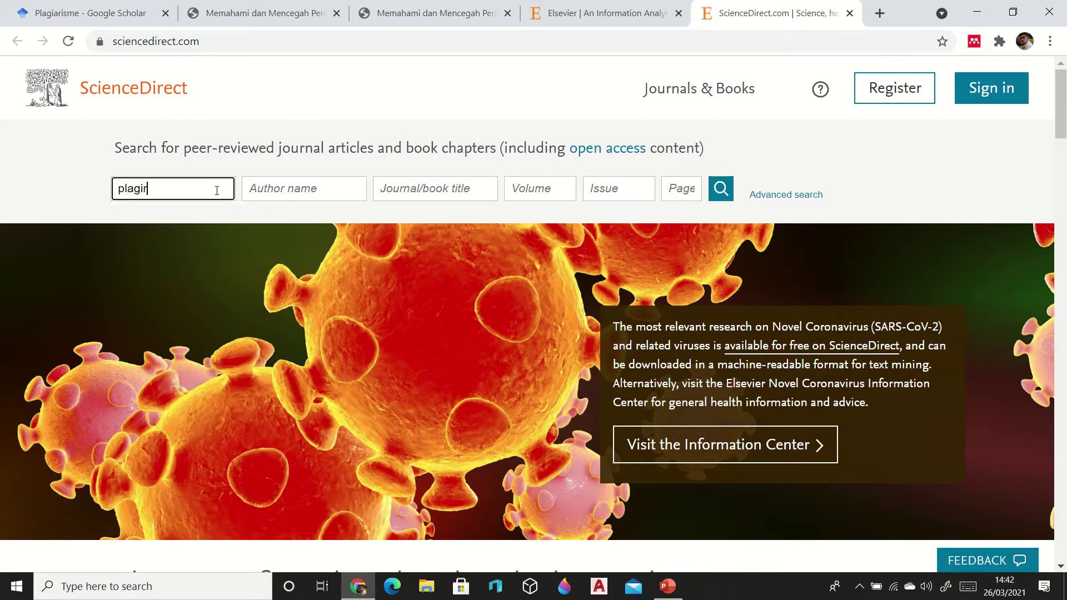
key(BackSpace)
key(BackSpace)
text(sm)
key(BackSpace)
key(BackSpace)
text(em)
key(BackSpace)
key(BackSpace)
text(sme)
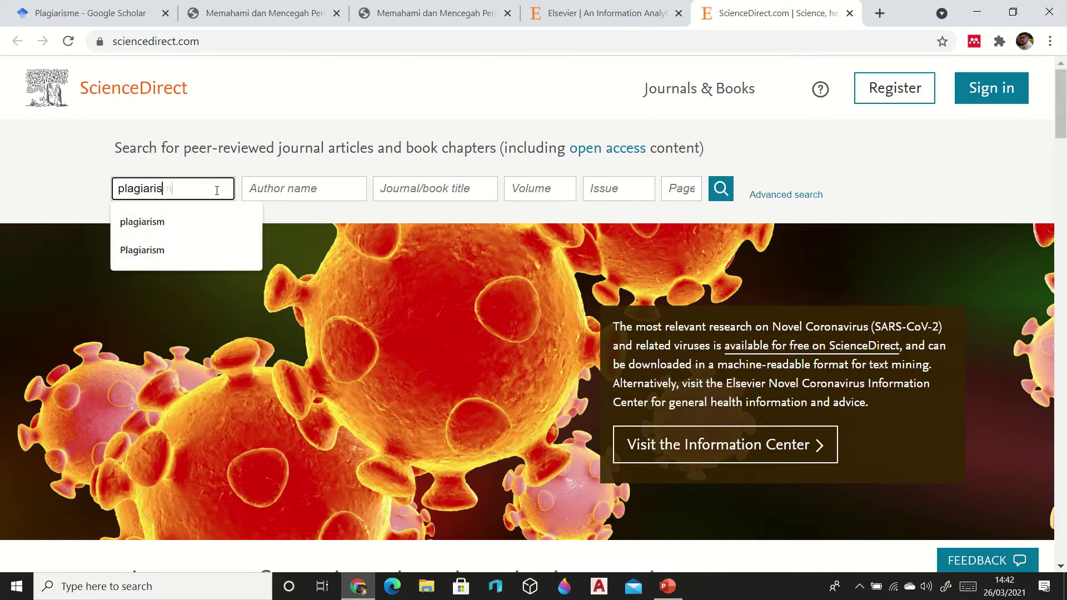
key(Return)
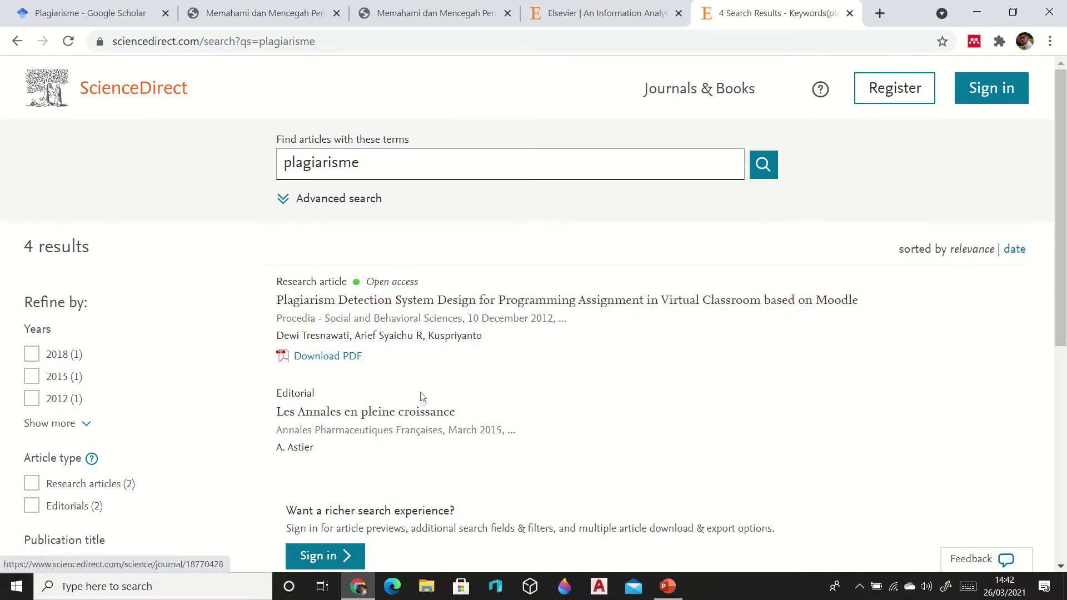
scroll(423, 402, down, 2)
scroll(420, 404, down, 5)
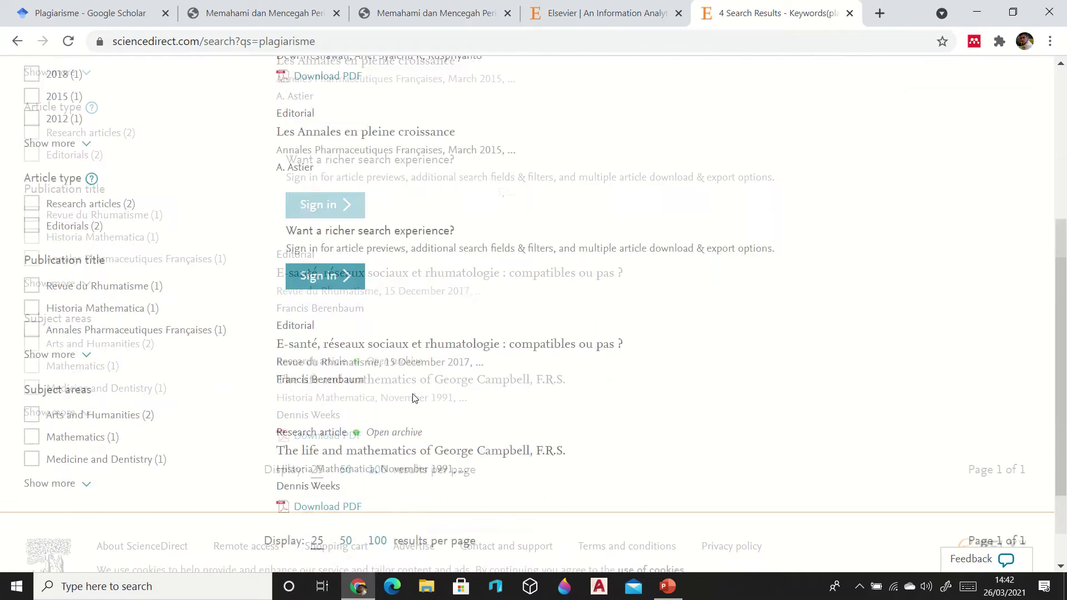
scroll(411, 395, up, 7)
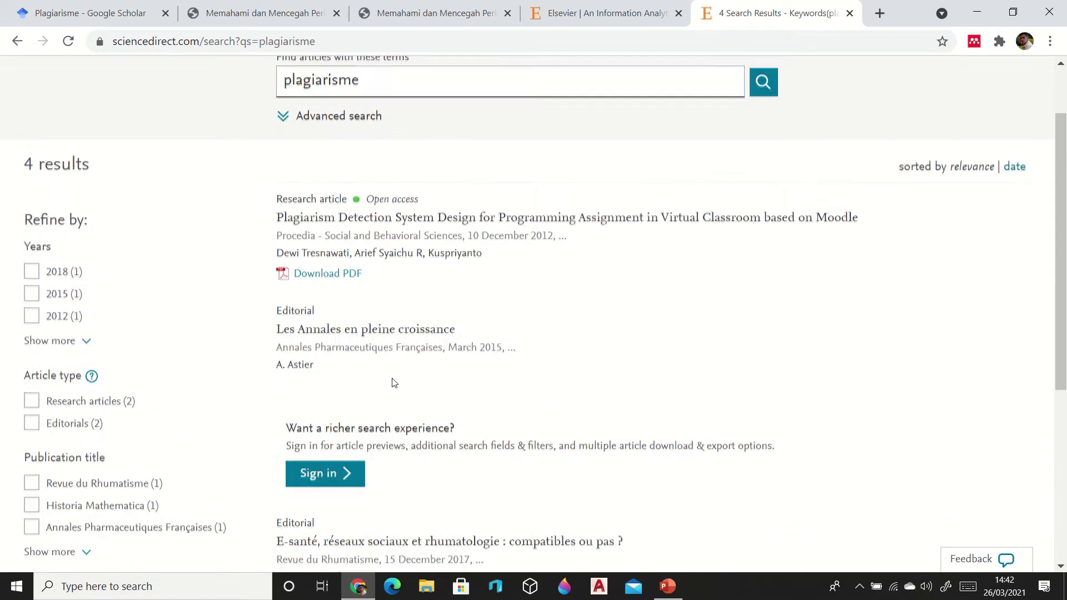
Change the ScienceDirect search term to "plagiarism", rerun the search and browse the results
click(410, 159)
key(BackSpace)
key(Return)
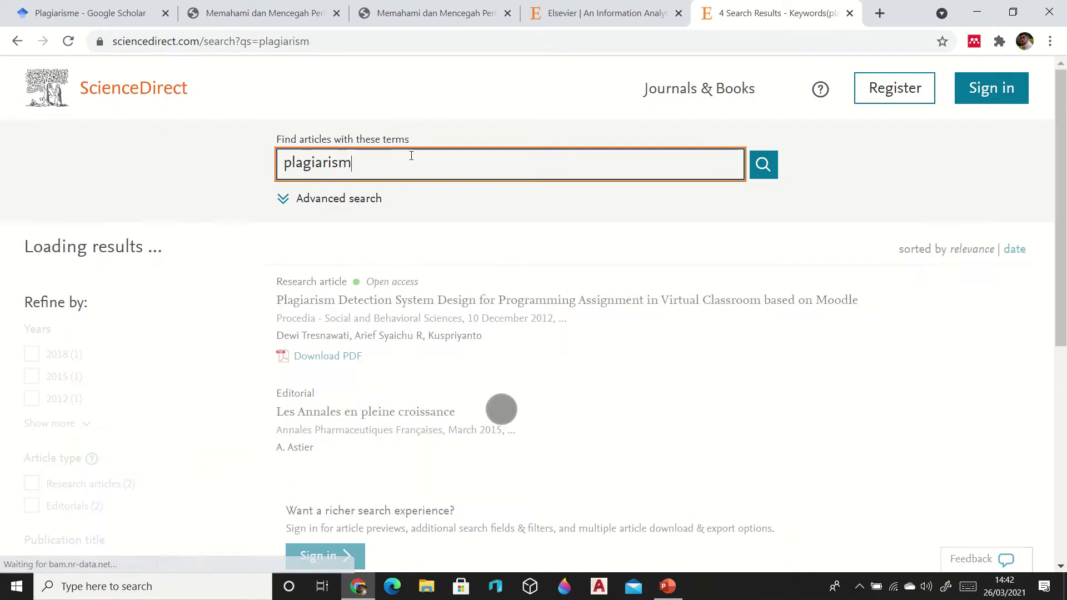
scroll(386, 334, down, 6)
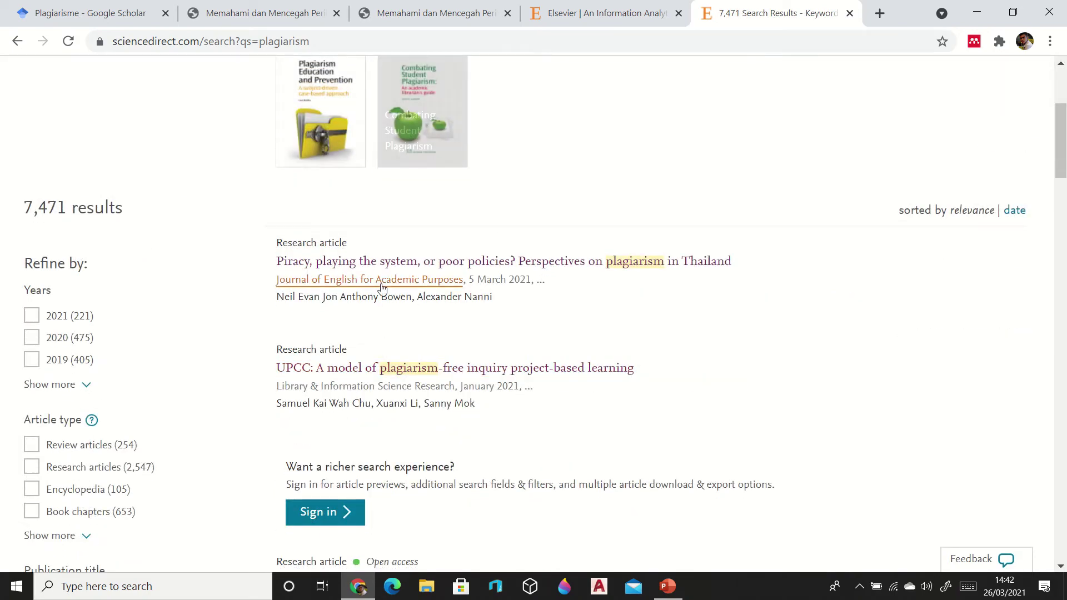
Browse the ScienceDirect results for "plagiarism" and open the article "Explaining Plagiarism for Nursing Students: An Educational Tool"
scroll(385, 378, down, 3)
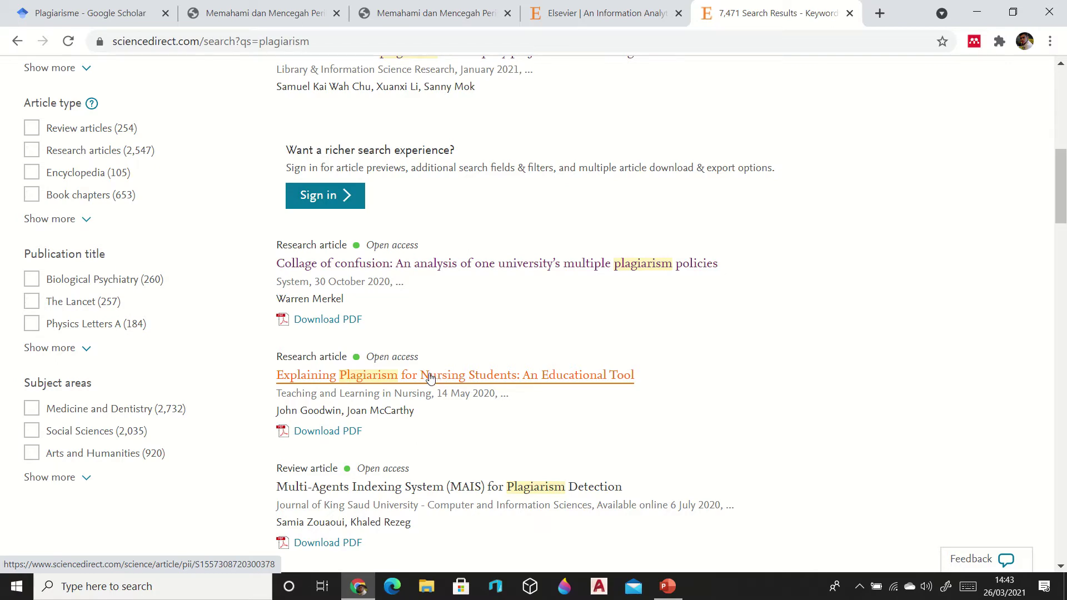
scroll(429, 379, up, 5)
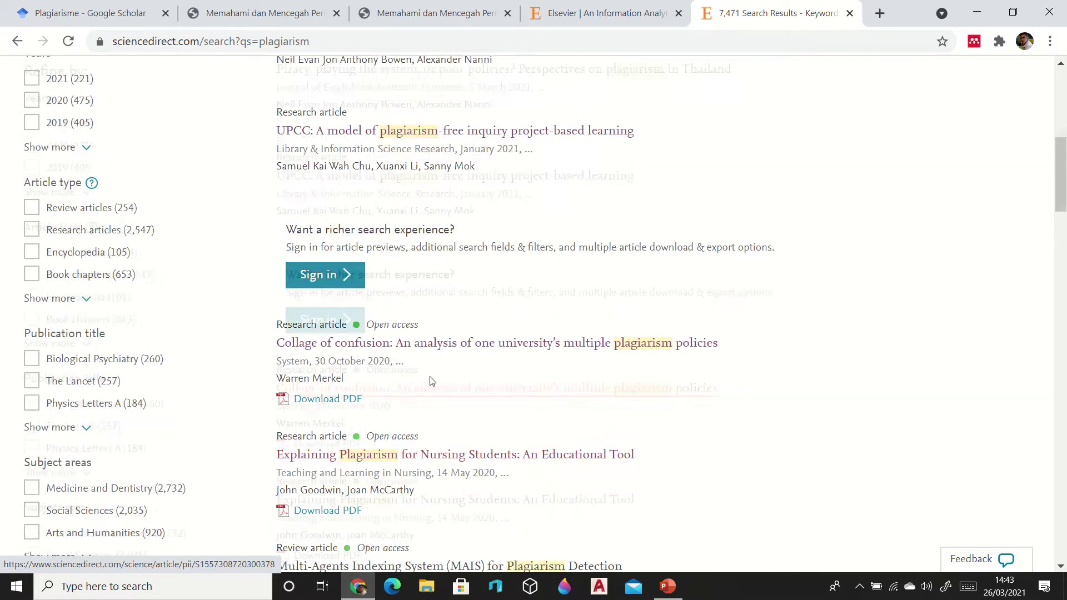
scroll(430, 379, up, 3)
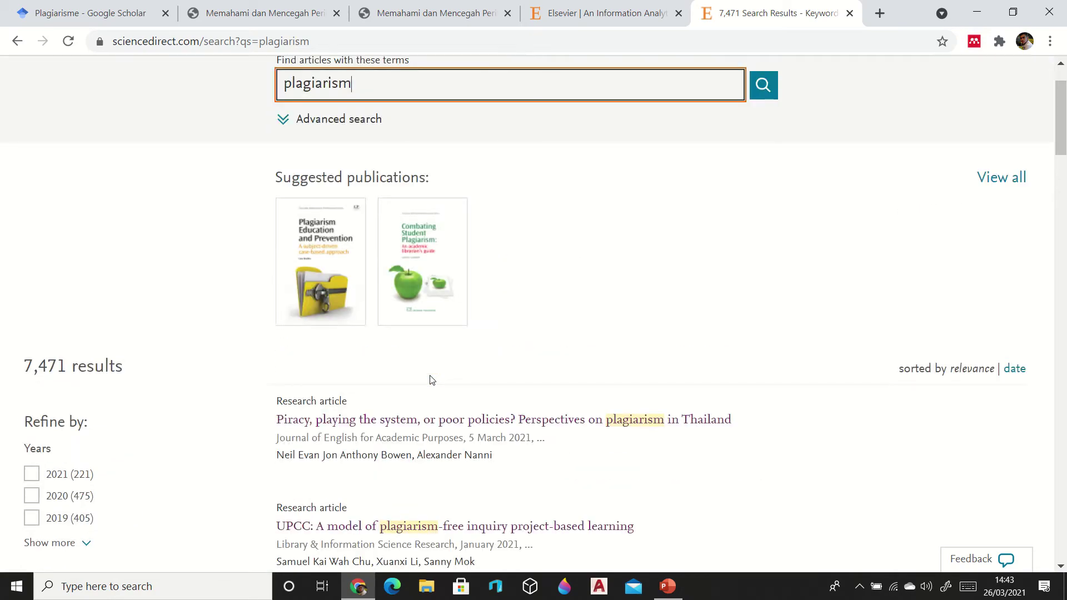
scroll(432, 380, up, 2)
scroll(432, 379, down, 6)
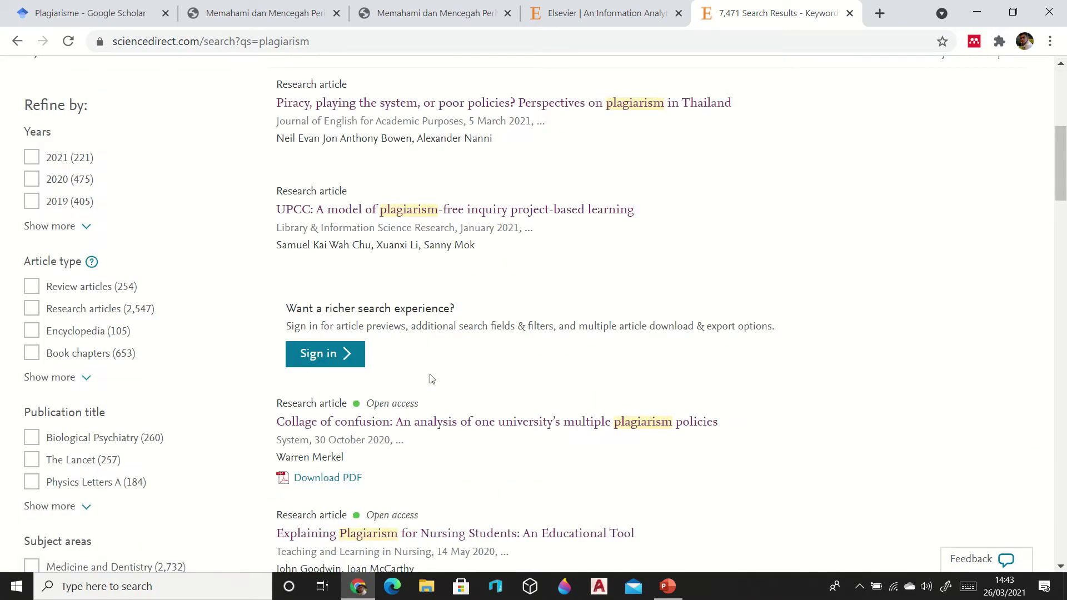
scroll(432, 380, down, 1)
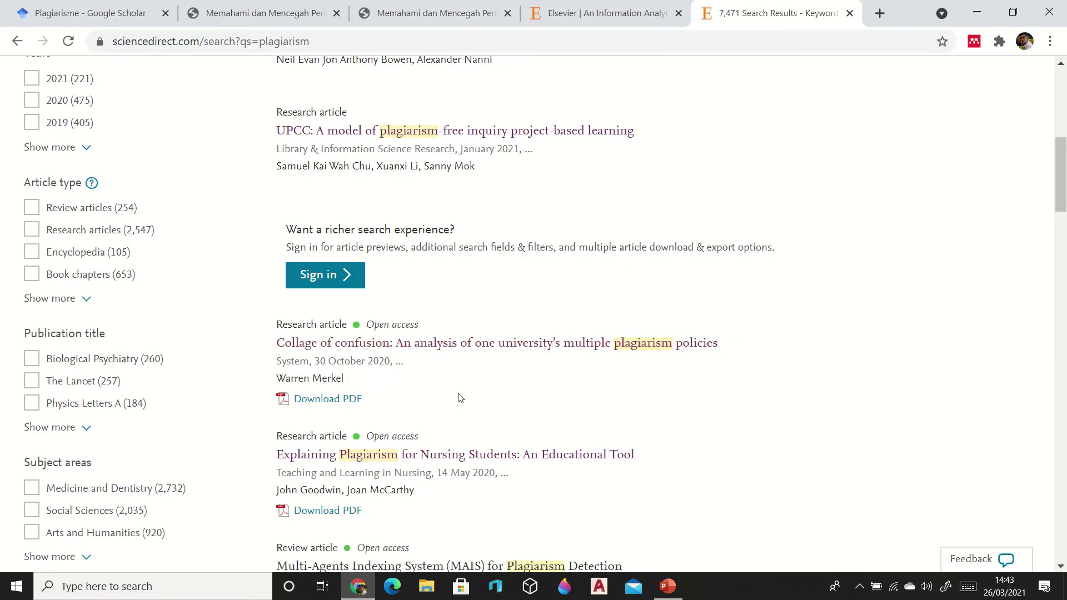
scroll(428, 440, down, 1)
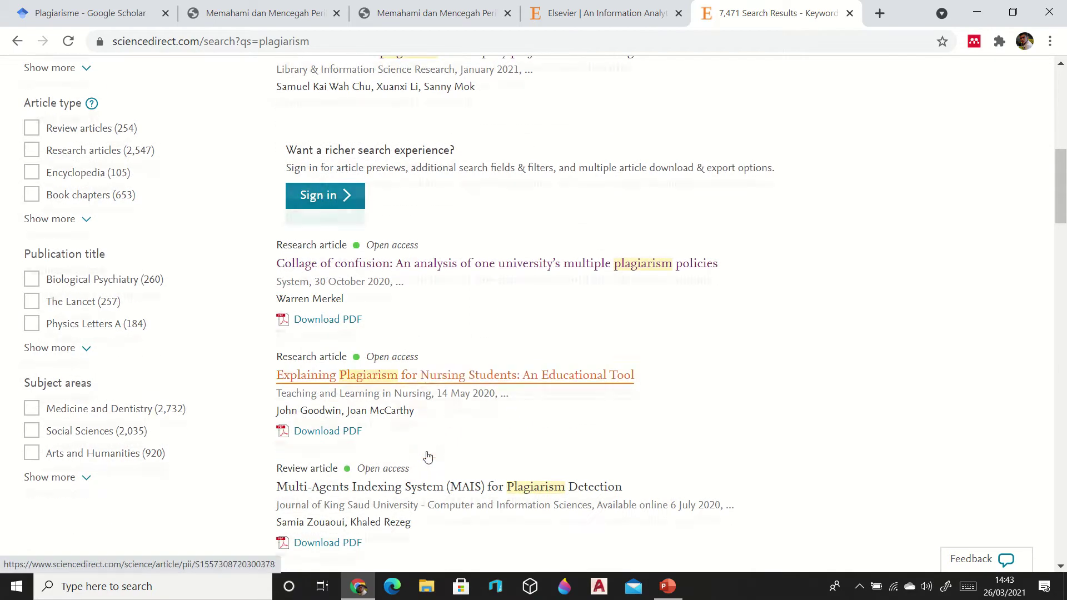
click(442, 383)
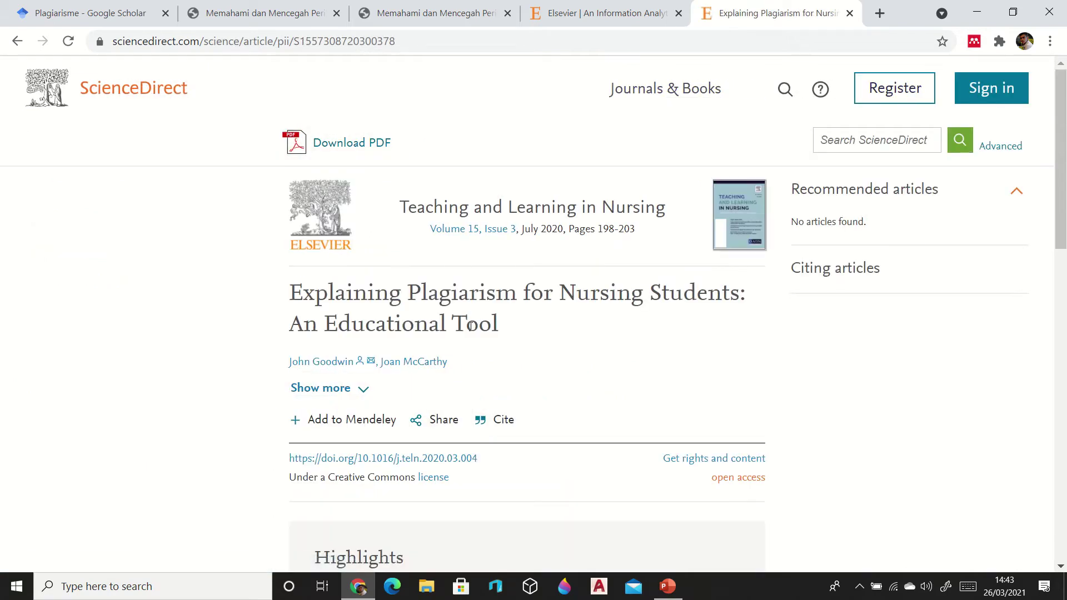
Highlight the DOI link beneath the article title and look over the article's header details
scroll(469, 328, down, 1)
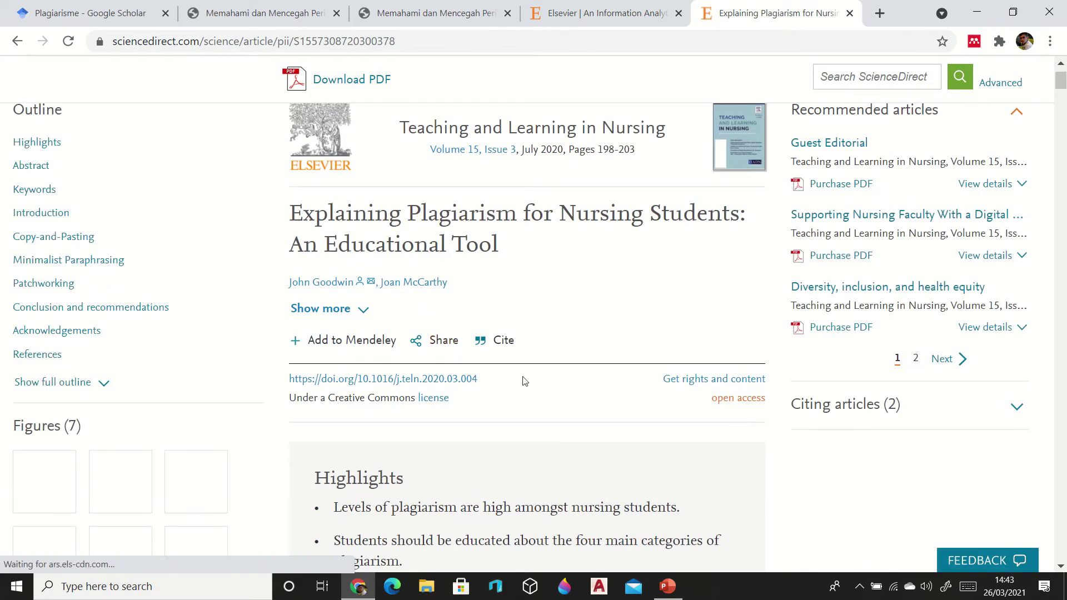
drag(484, 384, 289, 383)
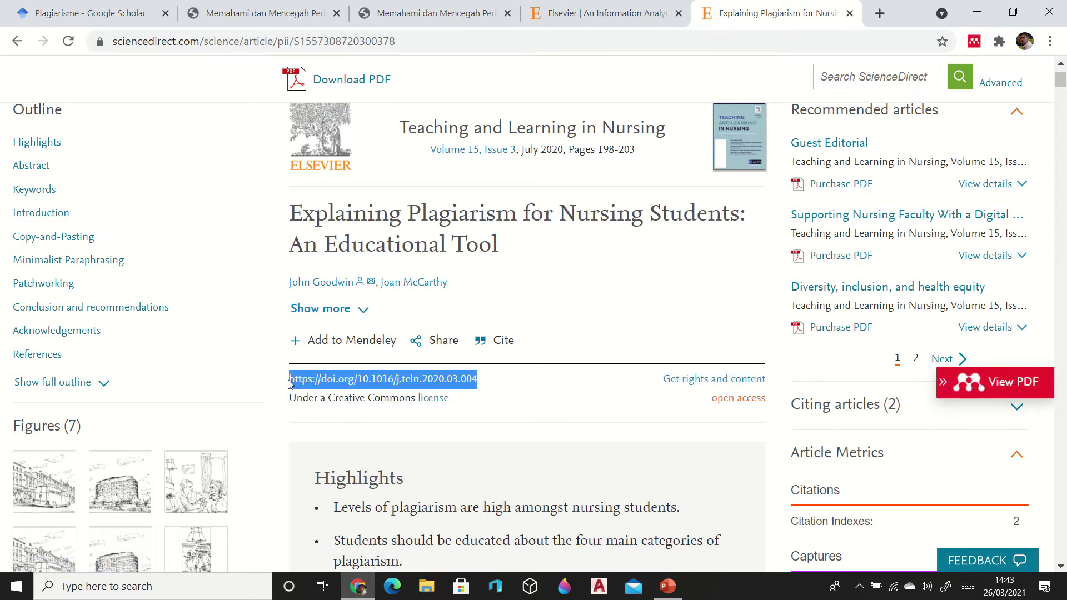
drag(289, 382, 483, 381)
scroll(501, 392, up, 2)
scroll(502, 393, down, 2)
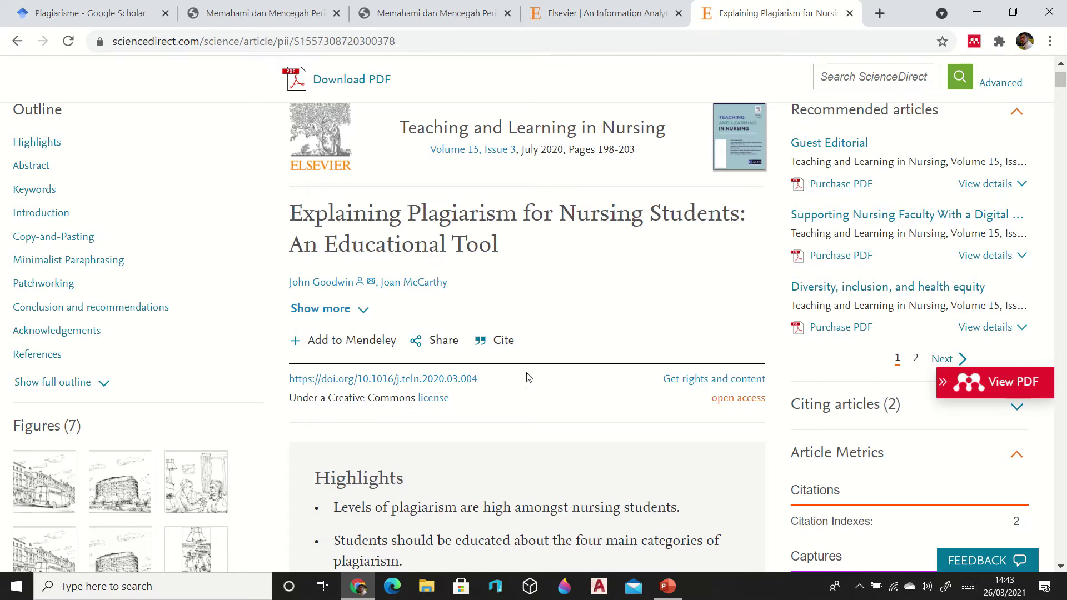
scroll(528, 377, up, 2)
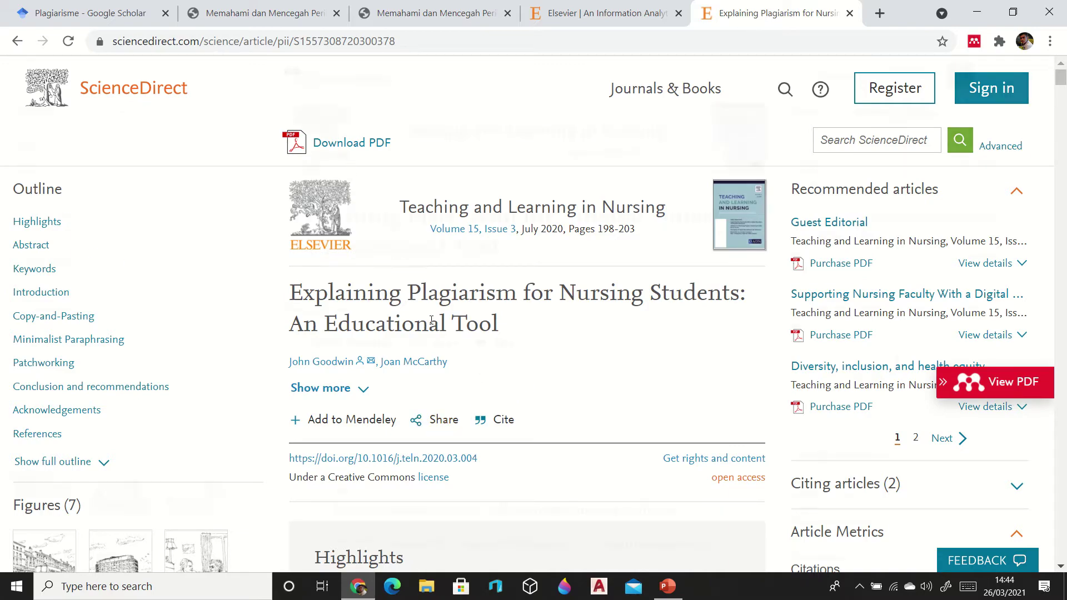
Skim the article page and open the PDF of this article only, not the full issue
scroll(431, 321, down, 5)
scroll(407, 311, up, 5)
click(346, 144)
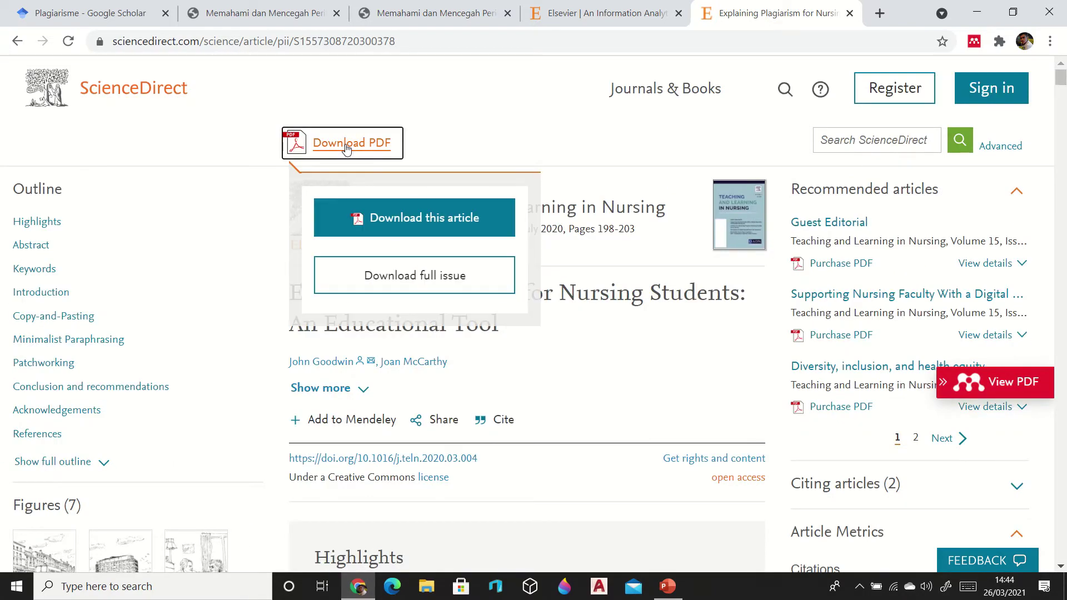
click(393, 228)
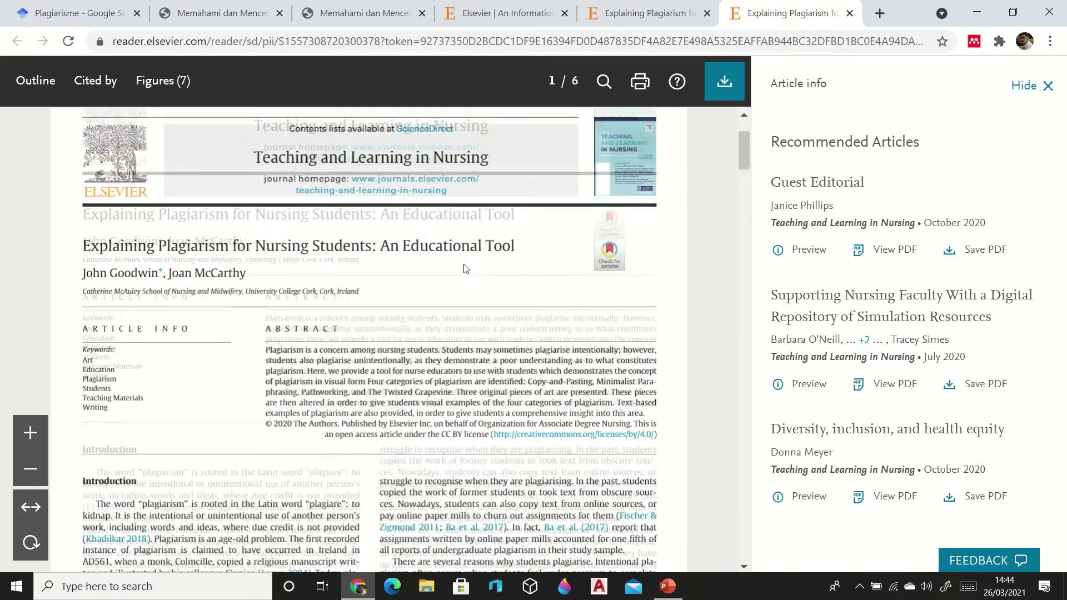
Examine the PDF's first page, including the journal header, abstract, introduction and the DOI and ISSN footer
scroll(465, 268, down, 2)
scroll(322, 272, up, 4)
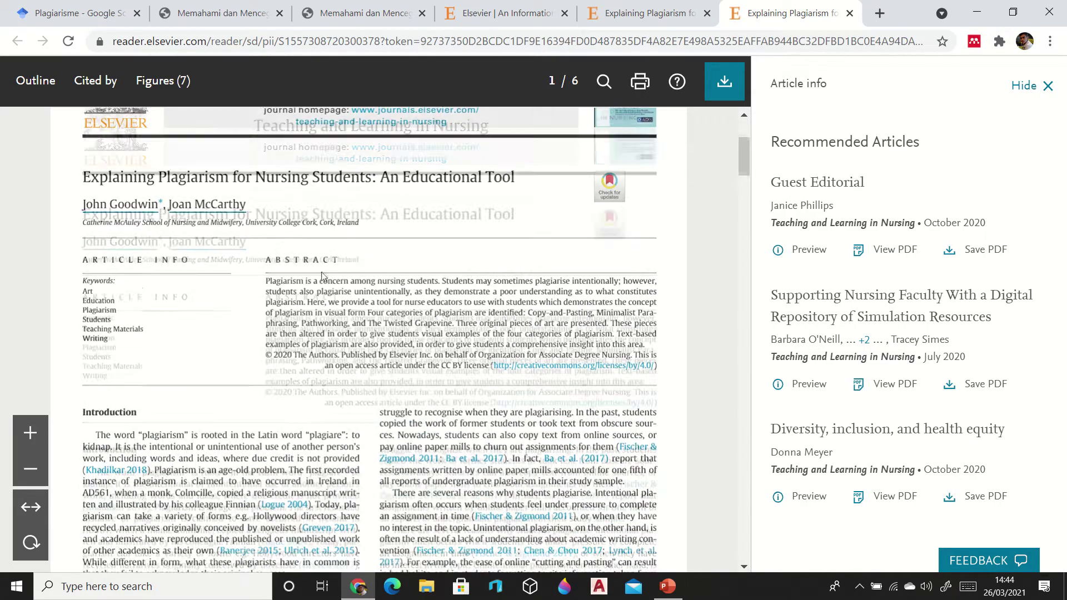
scroll(325, 274, down, 4)
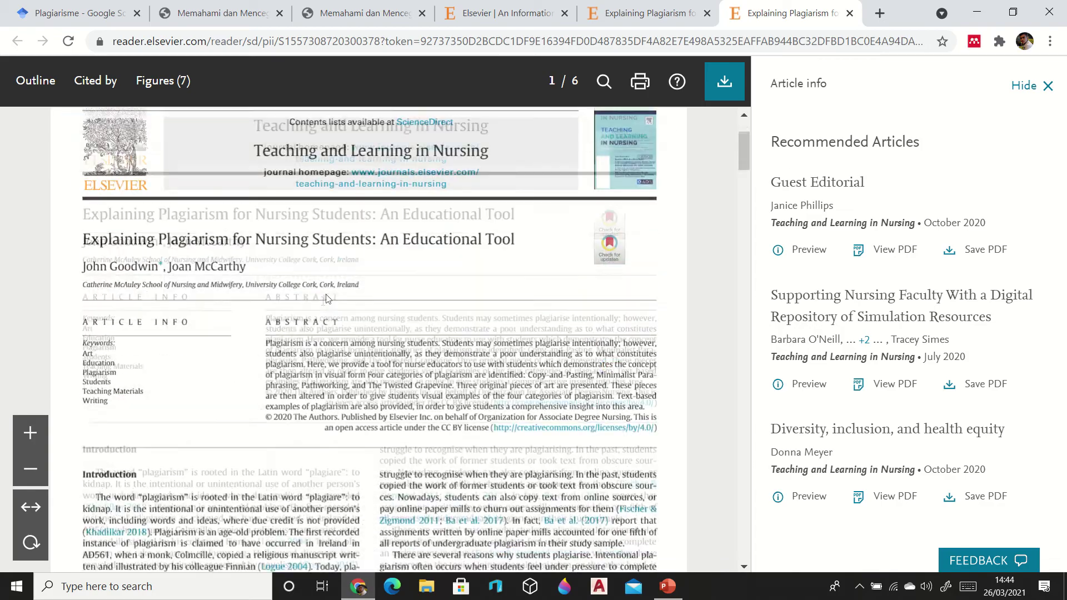
scroll(277, 366, down, 2)
scroll(267, 358, up, 6)
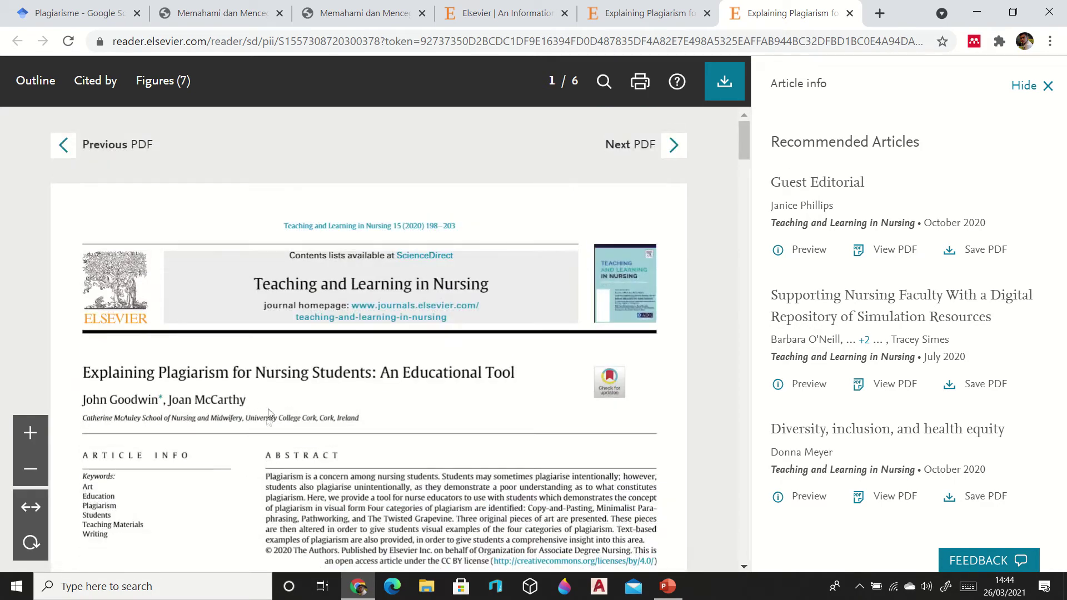
scroll(370, 350, down, 5)
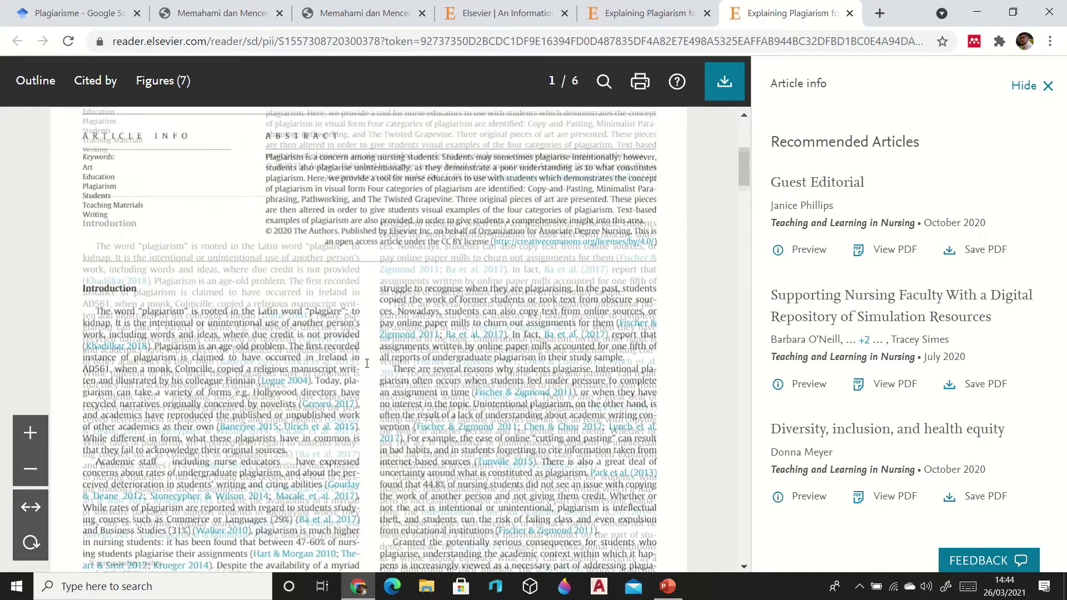
scroll(366, 363, down, 4)
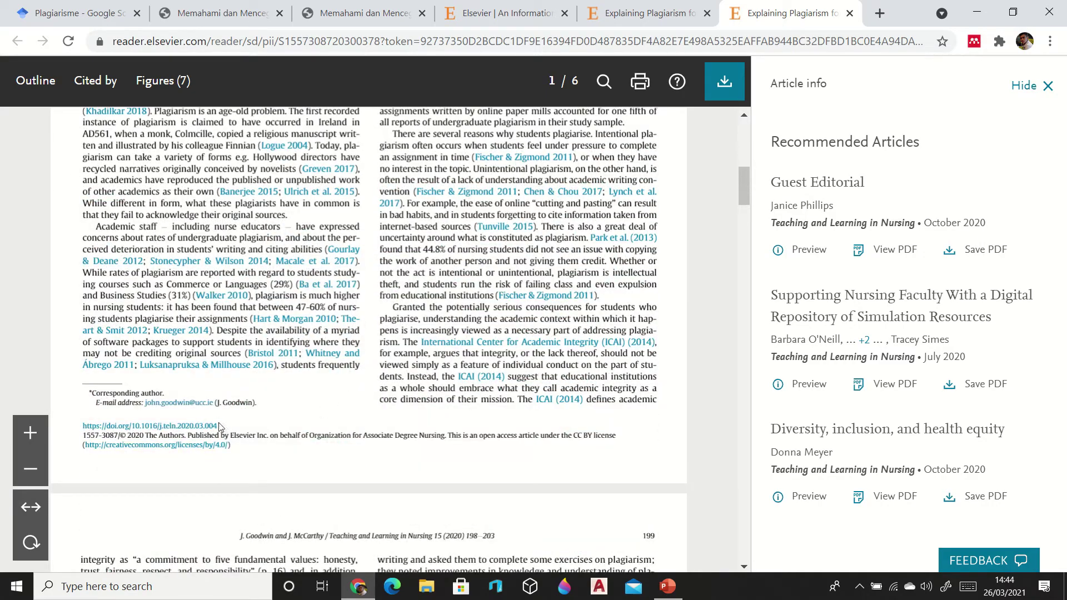
scroll(333, 414, up, 4)
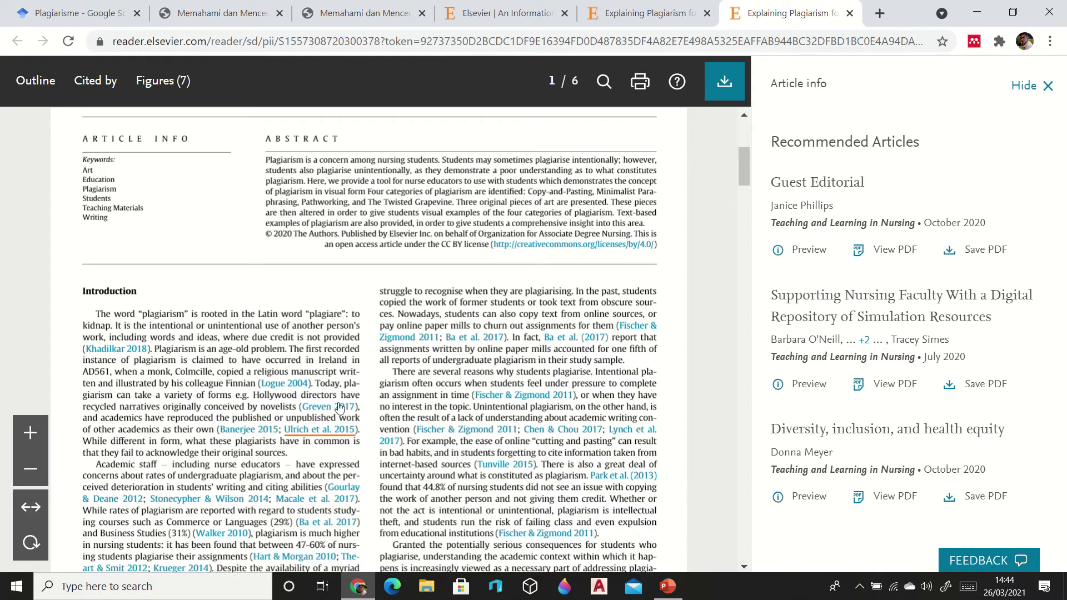
scroll(404, 388, up, 6)
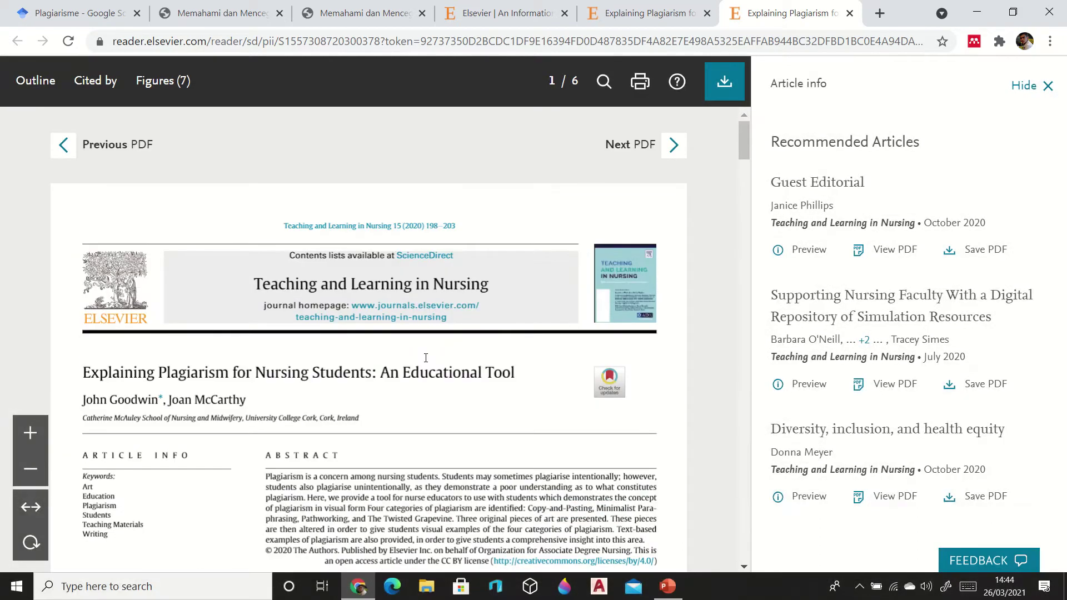
Search the web for "google books" in a new tab and open the Google Books site
click(879, 13)
click(765, 37)
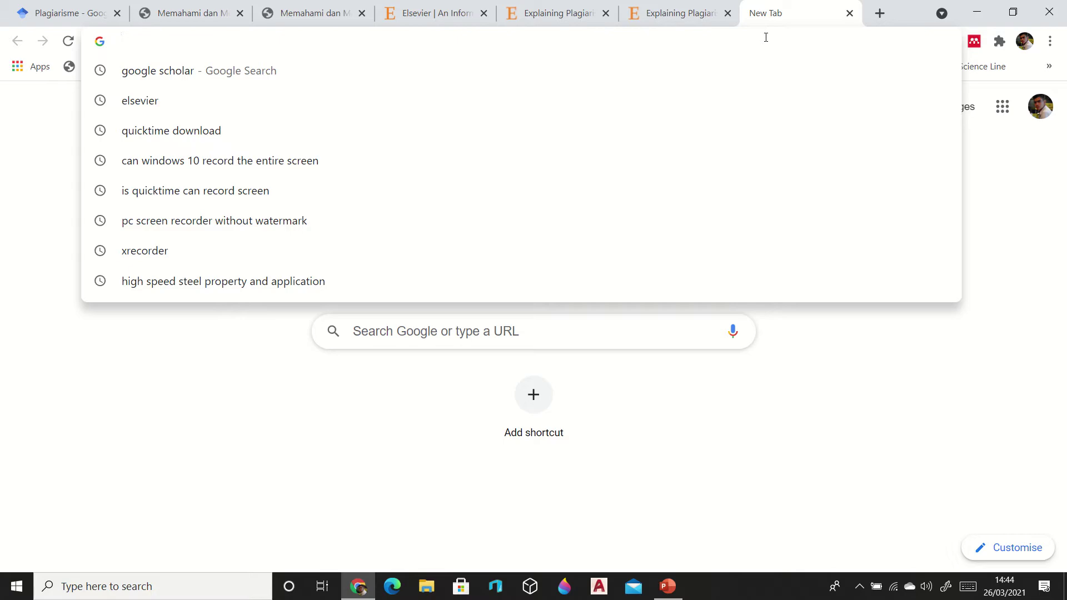
text(goog)
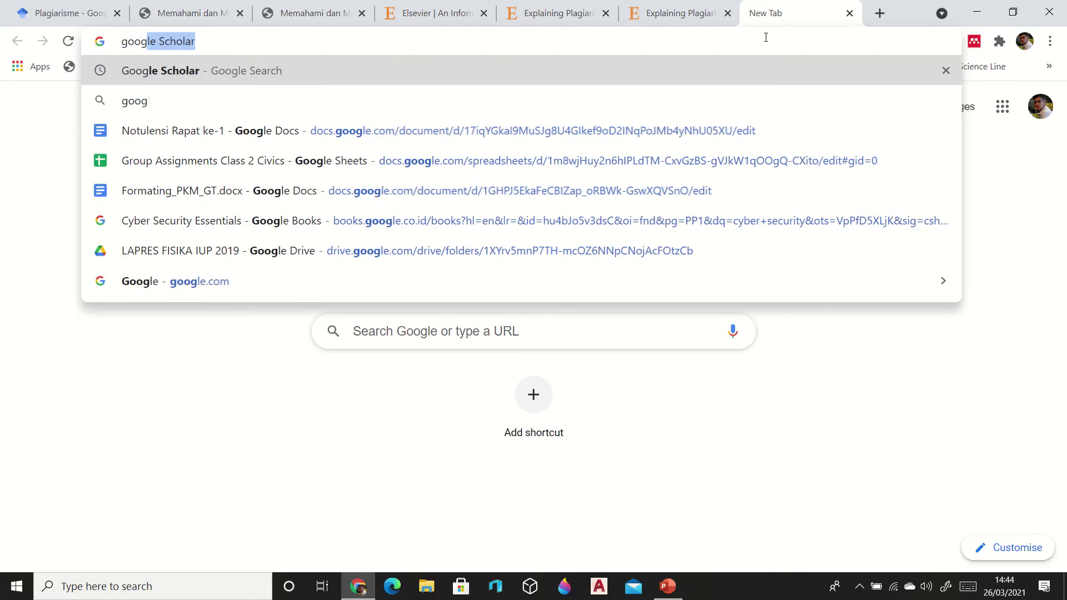
text(le books)
key(Return)
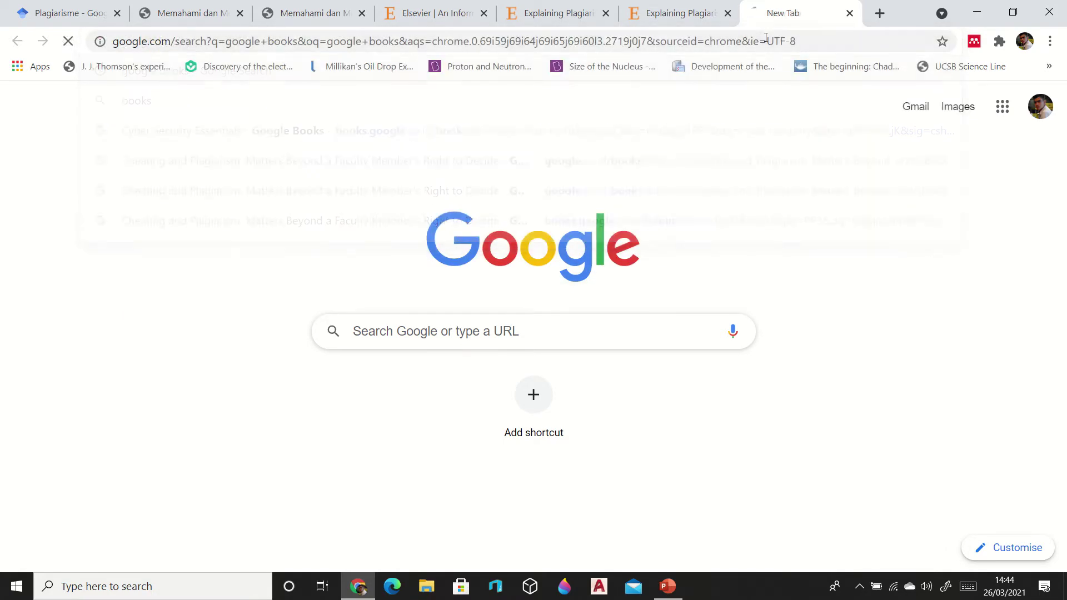
scroll(214, 353, down, 3)
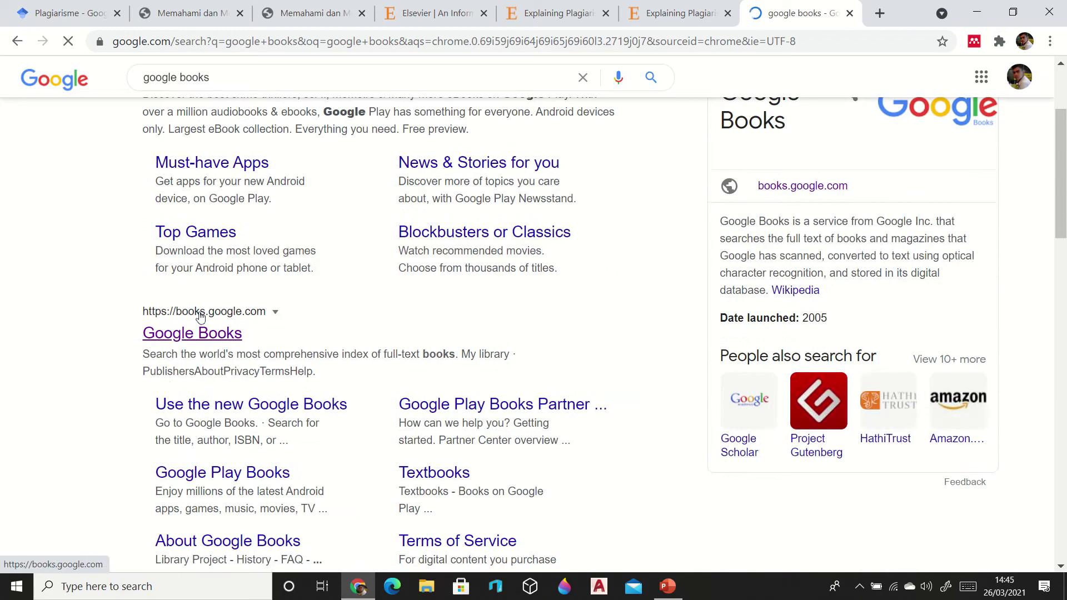
click(202, 331)
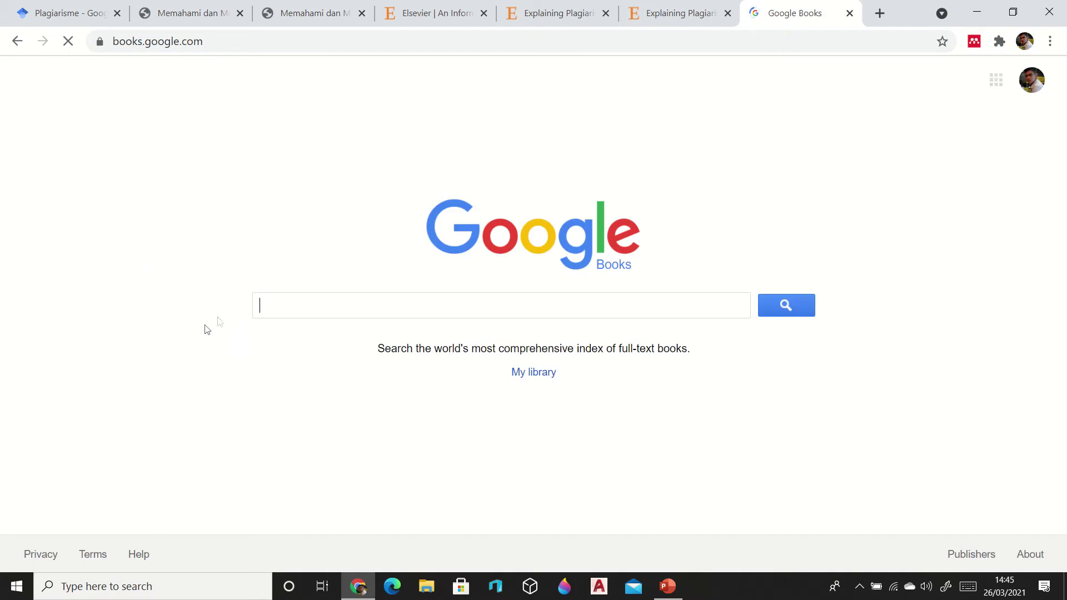
Search Google Books for "plagiarism" and open the book "Cheating and Plagiarism, Matters Beyond a Faculty Member's Right to Decide"
text(plagiaris)
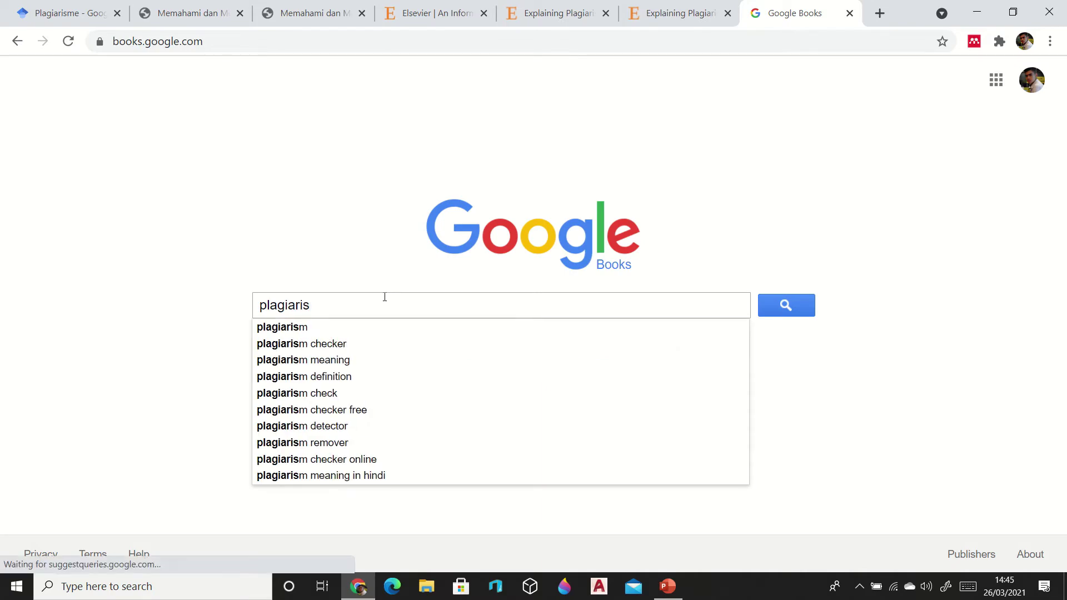
text(m)
key(Return)
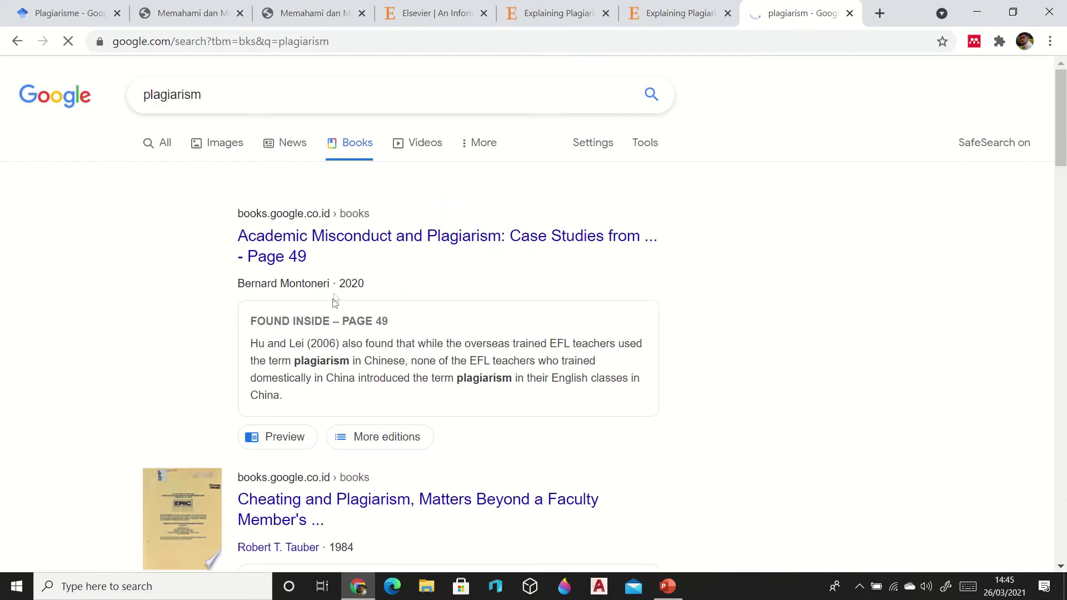
scroll(333, 302, down, 5)
click(300, 201)
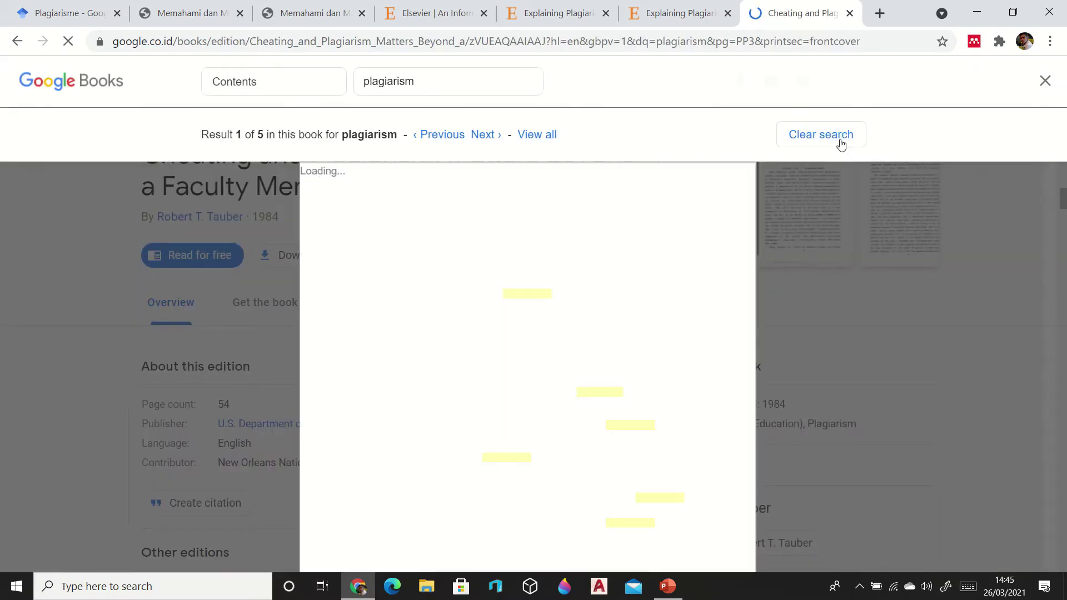
Close the book preview and look through the book's edition details on its overview page
click(1045, 80)
scroll(436, 270, down, 10)
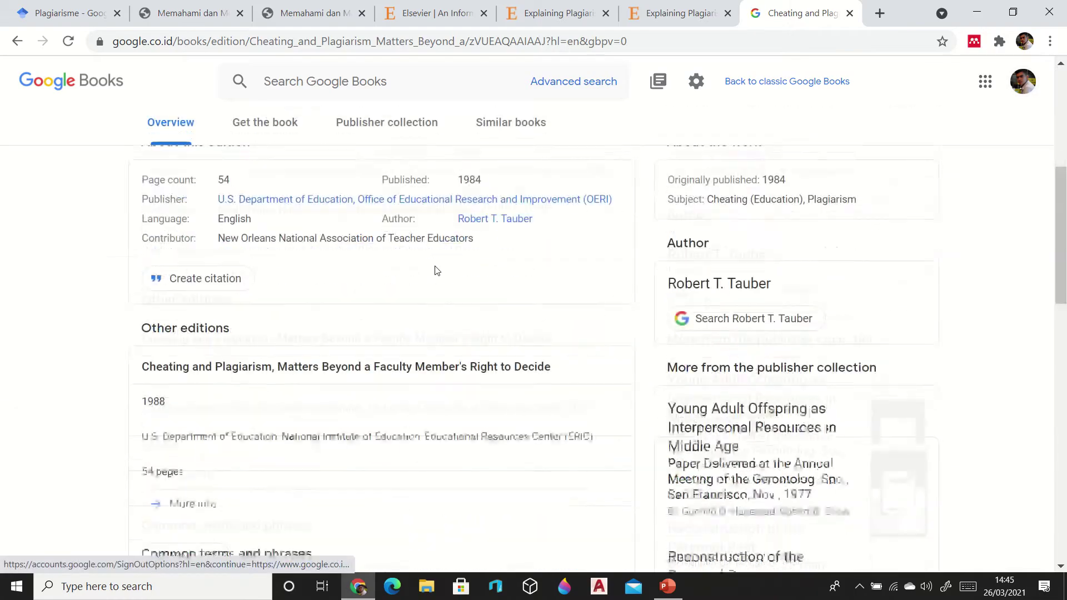
scroll(433, 269, up, 8)
Open the book's free full text, look through its first three pages and close the reader
click(206, 316)
scroll(477, 282, down, 15)
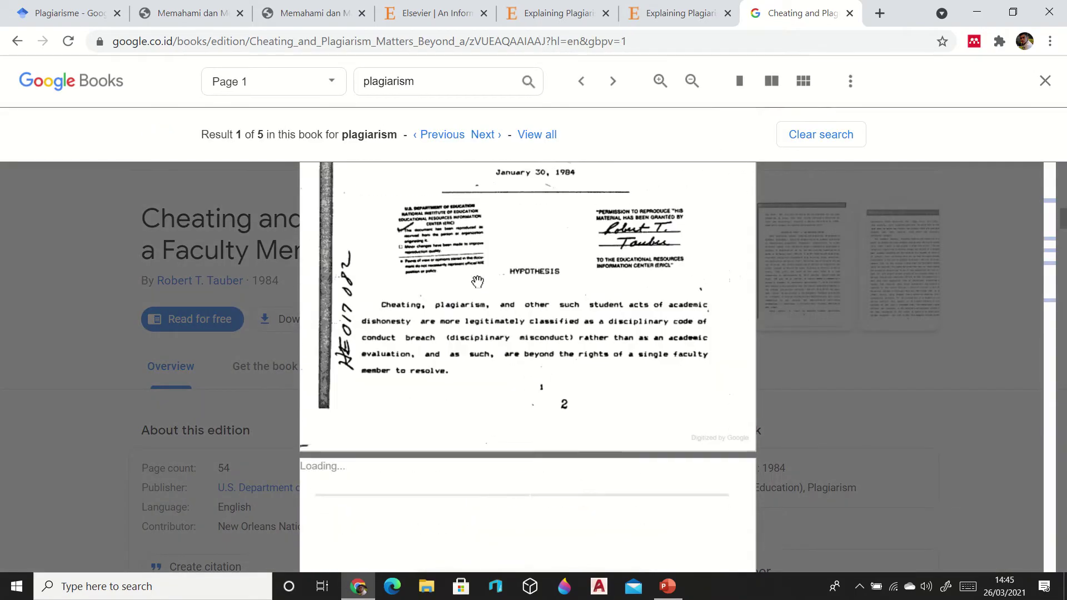
scroll(477, 281, down, 3)
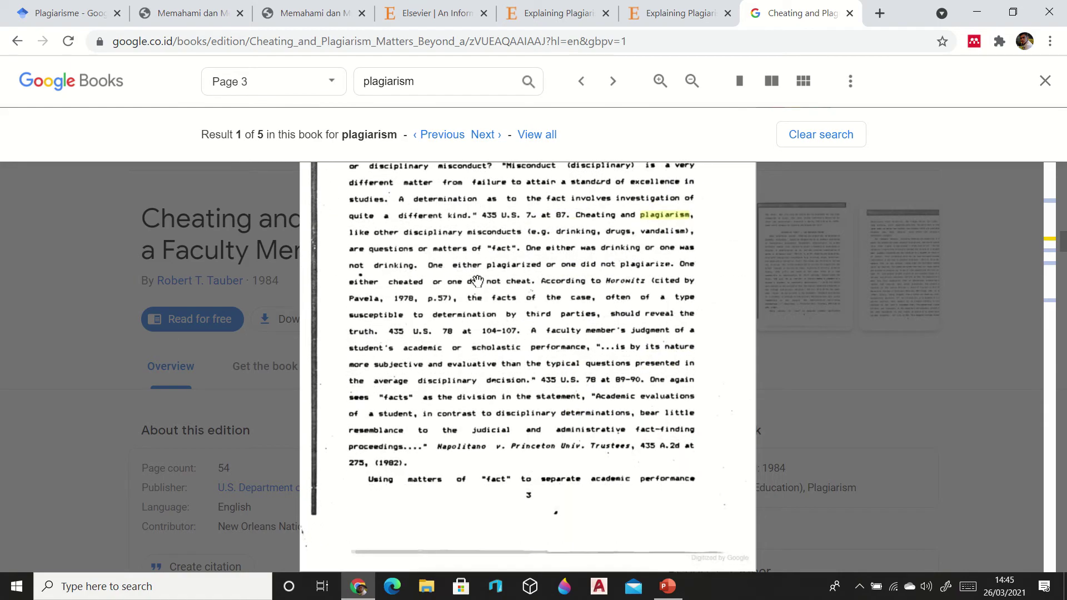
scroll(477, 266, up, 5)
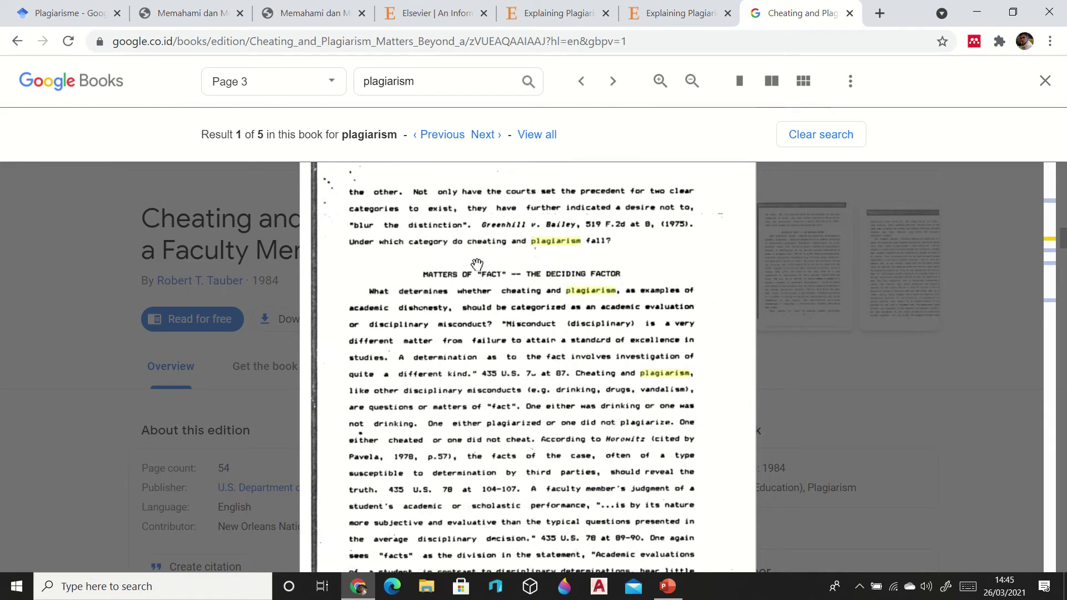
scroll(478, 264, up, 3)
scroll(477, 264, up, 7)
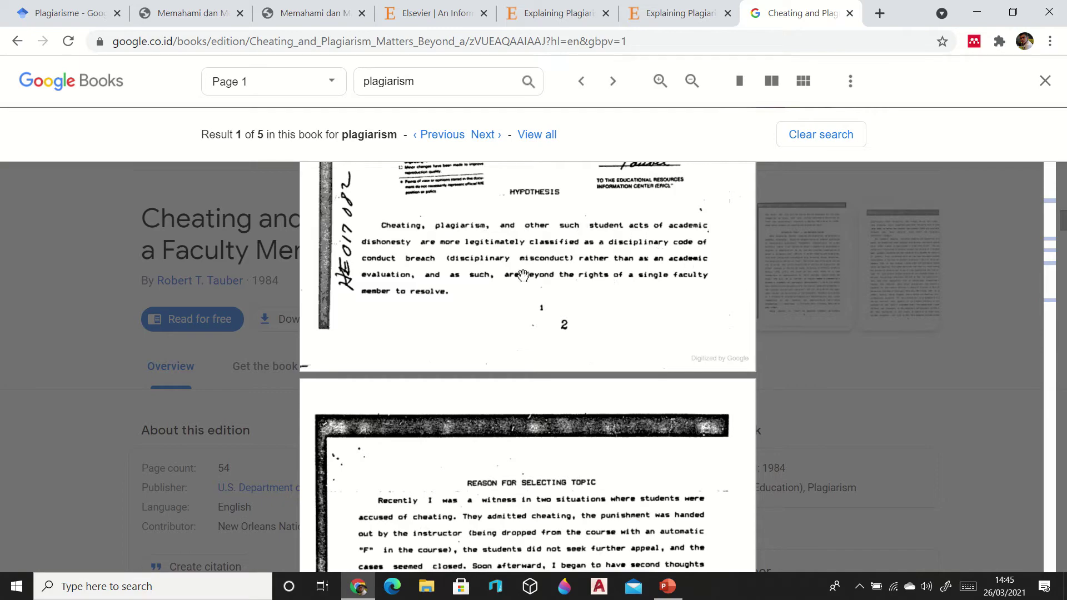
click(1043, 81)
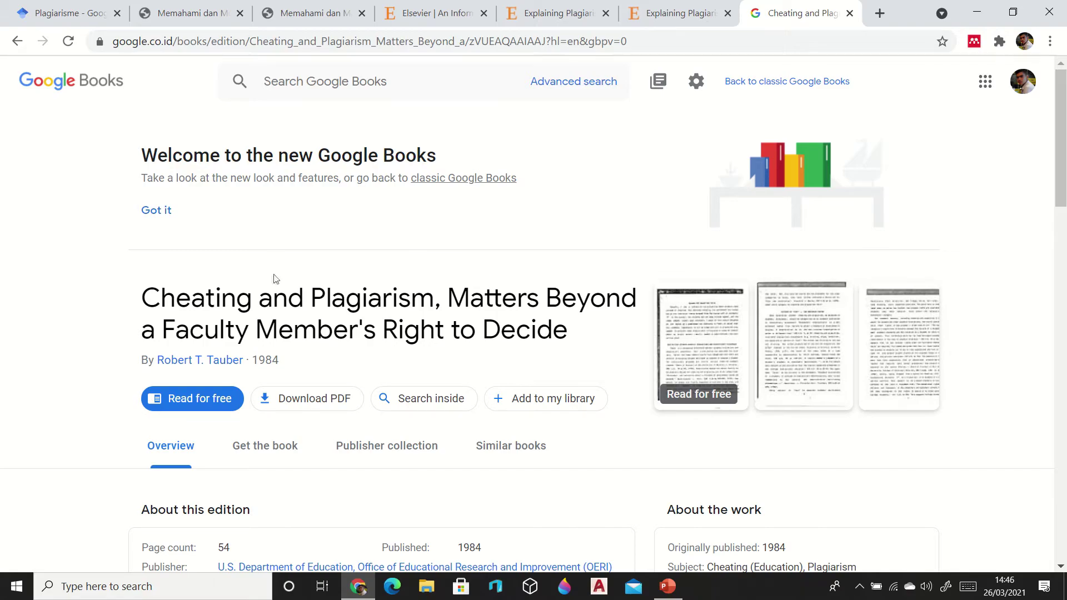
Return to the article "Memahami dan Mencegah Perilaku Plagiarisme dalam Menulis Karya Ilmiah" and look through its abstract and keywords
click(266, 13)
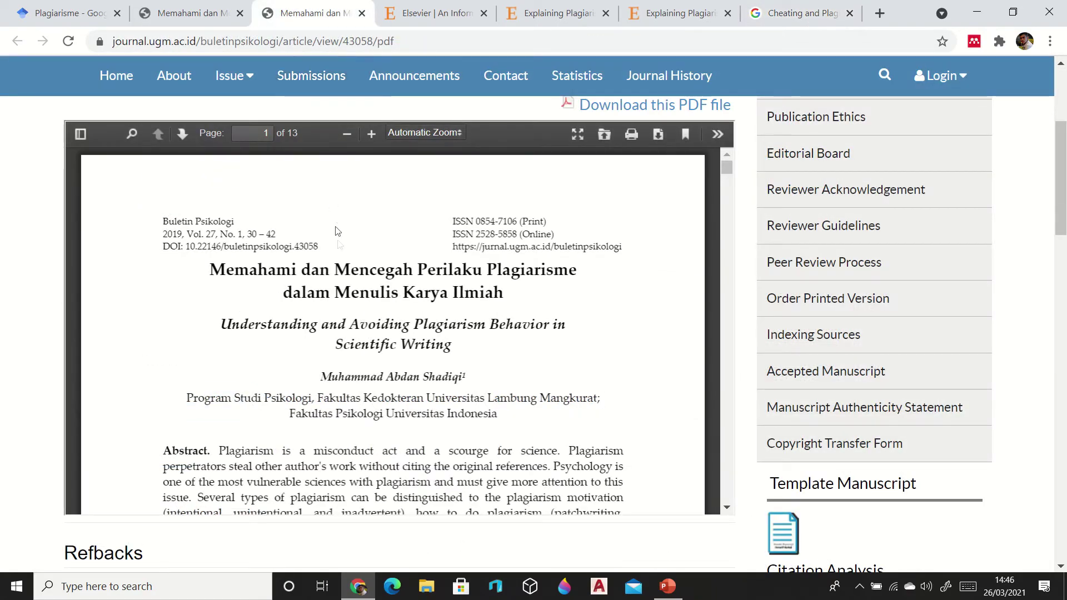
scroll(350, 267, down, 5)
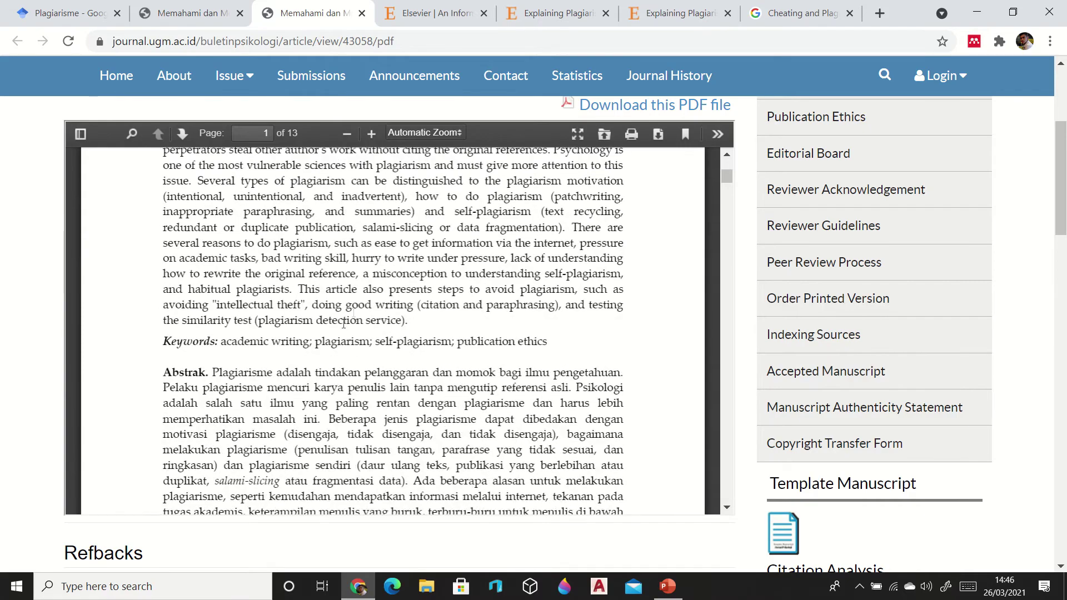
scroll(353, 305, up, 3)
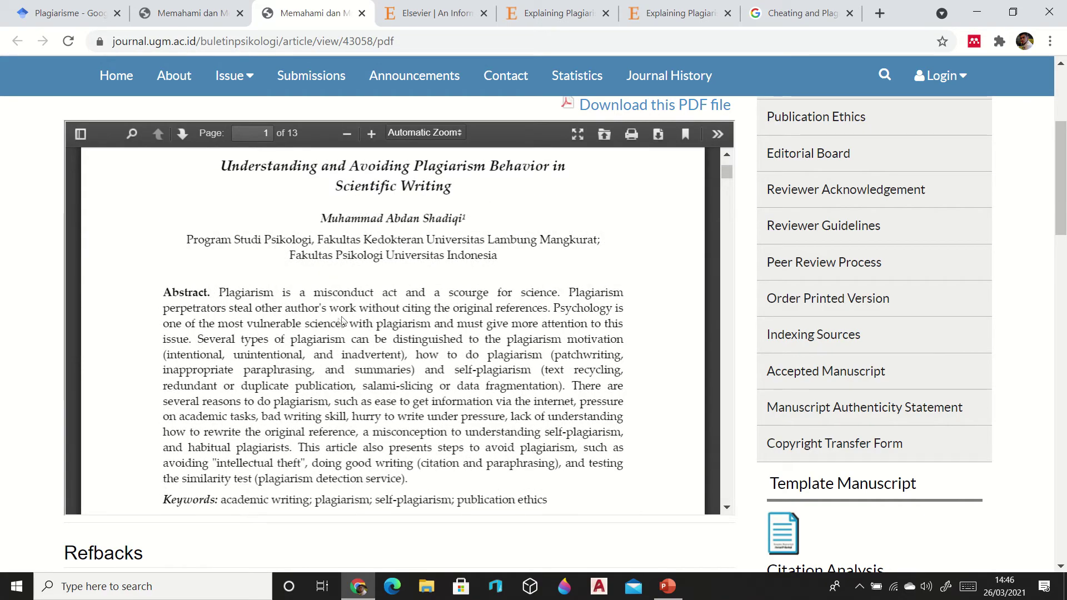
scroll(339, 318, down, 2)
scroll(348, 360, down, 2)
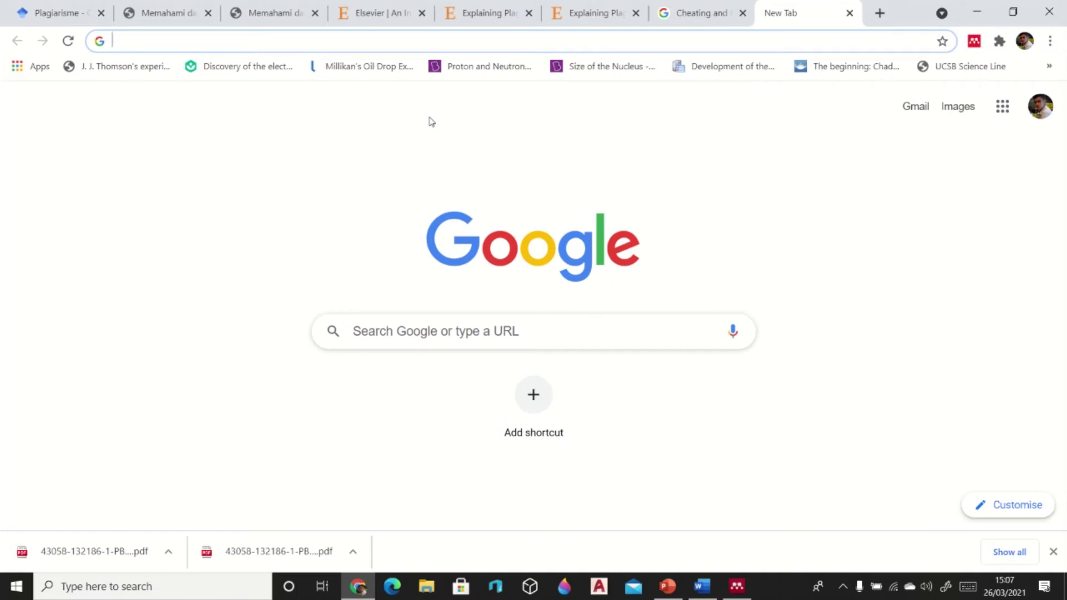
Search the web for "mendeley" and open the Mendeley Desktop download page
text(mendeley)
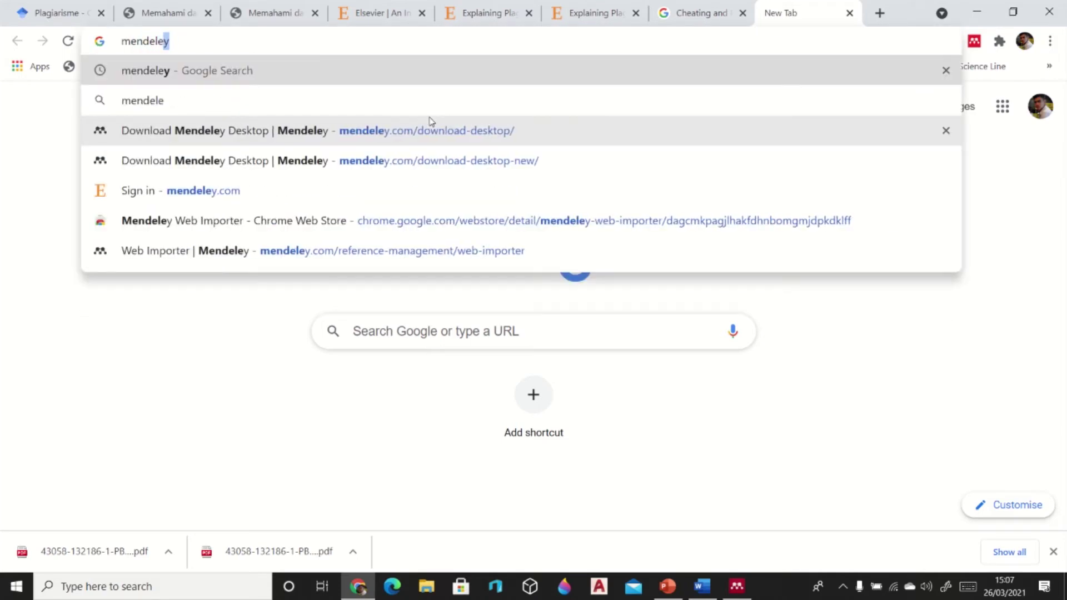
key(Return)
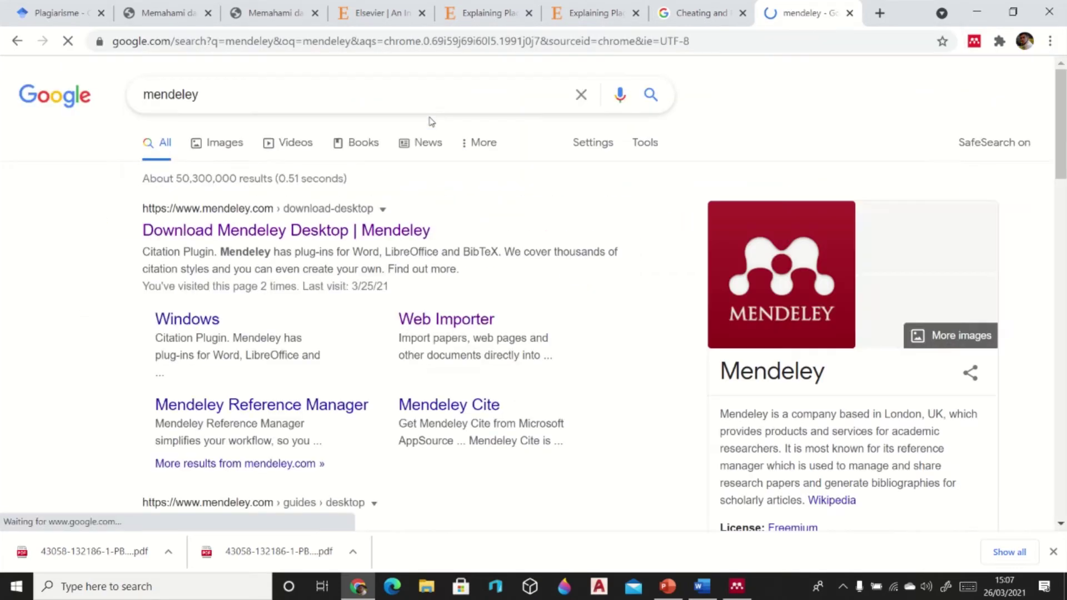
click(367, 229)
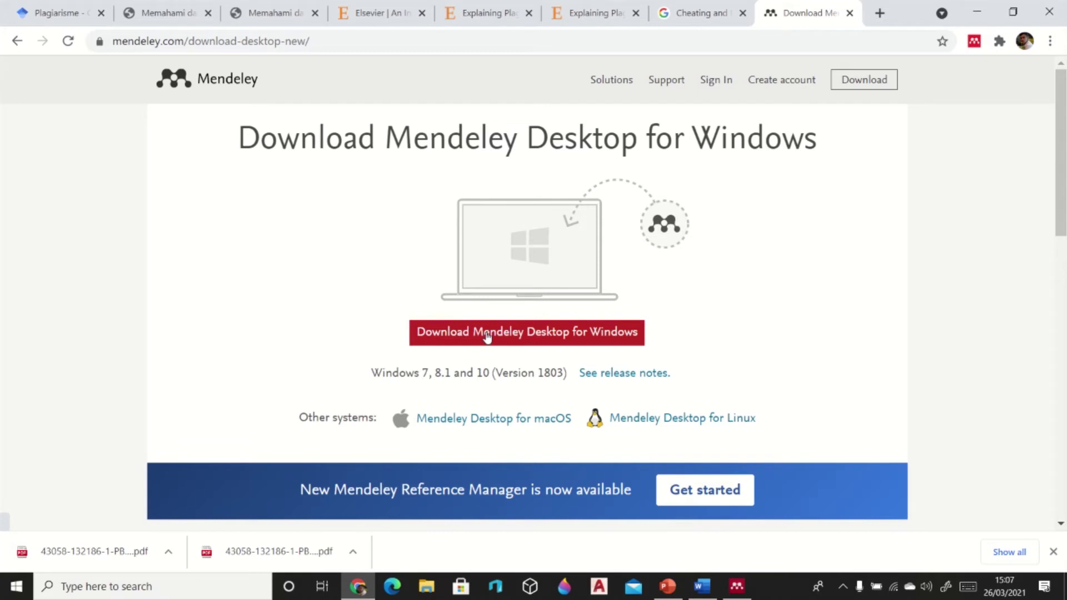
Switch to Mendeley Desktop and create a library folder named "Plagiarisme"
click(740, 593)
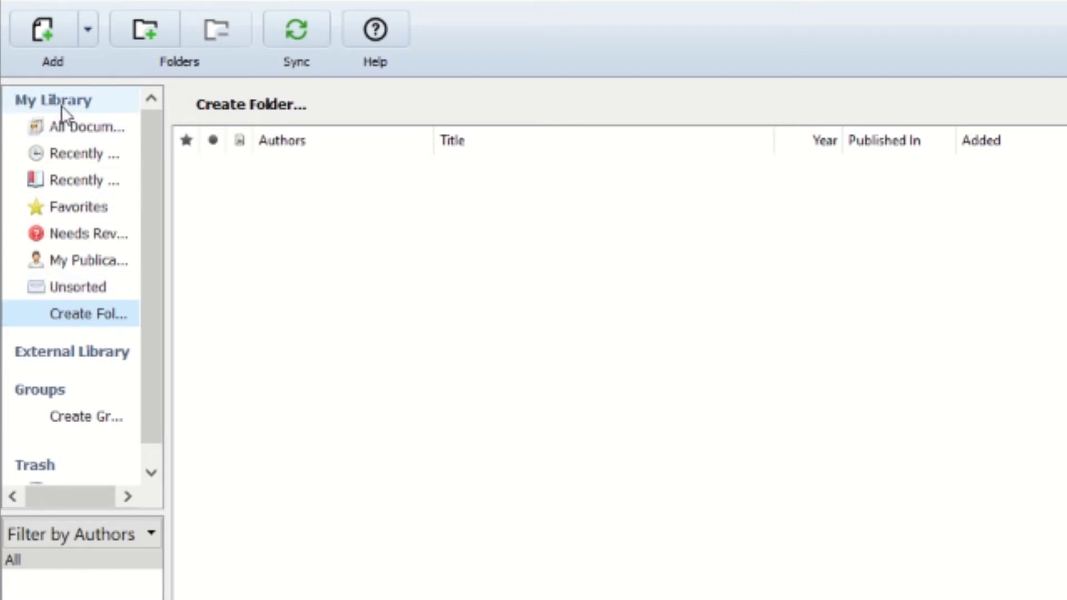
click(93, 314)
click(119, 313)
triple_click(118, 312)
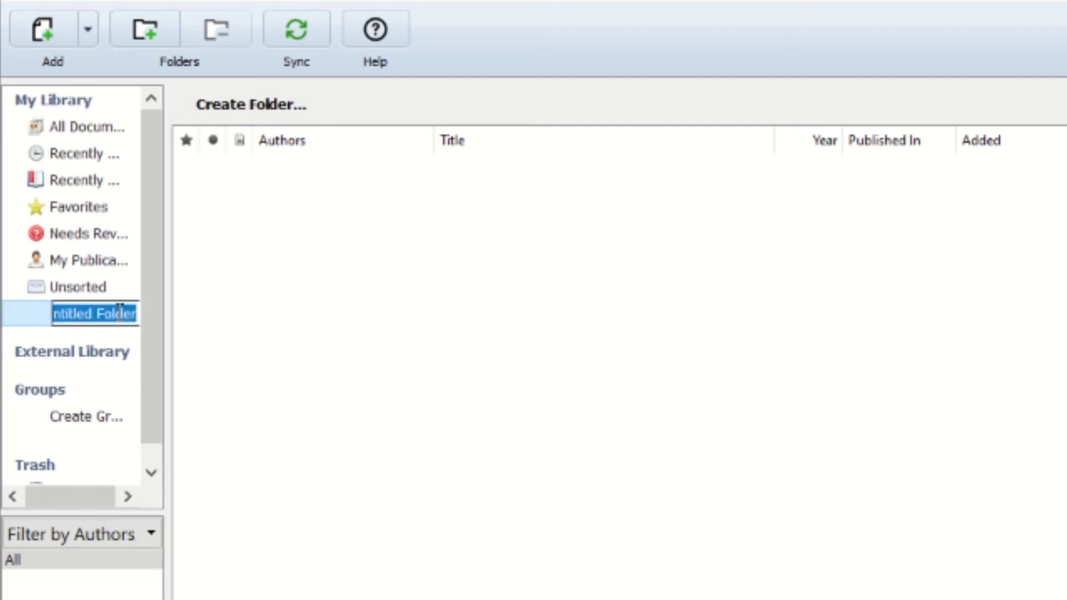
key(BackSpace)
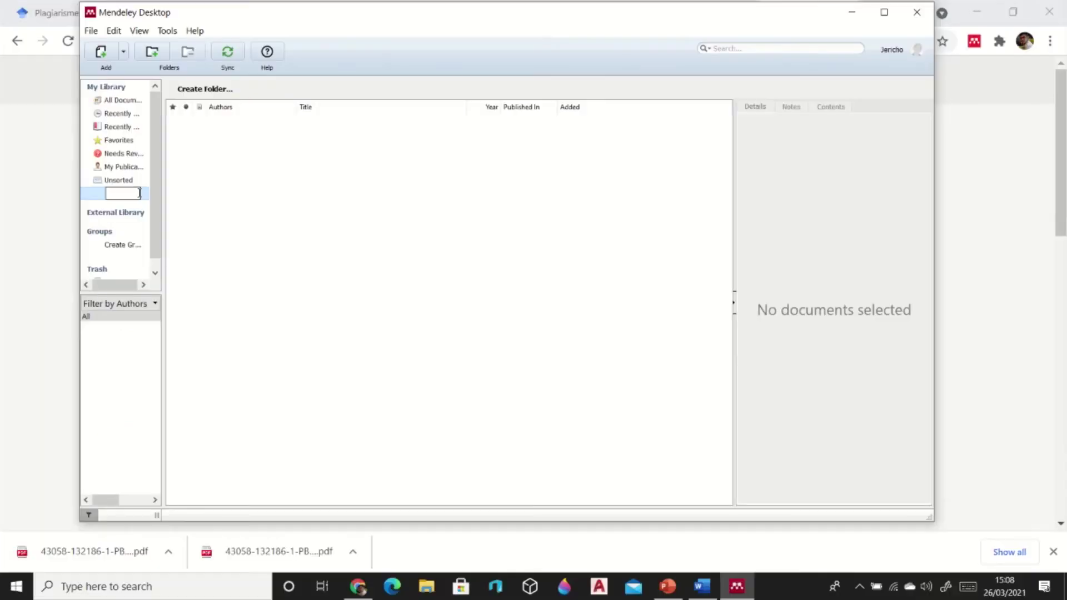
text(Plagiarisme)
click(178, 210)
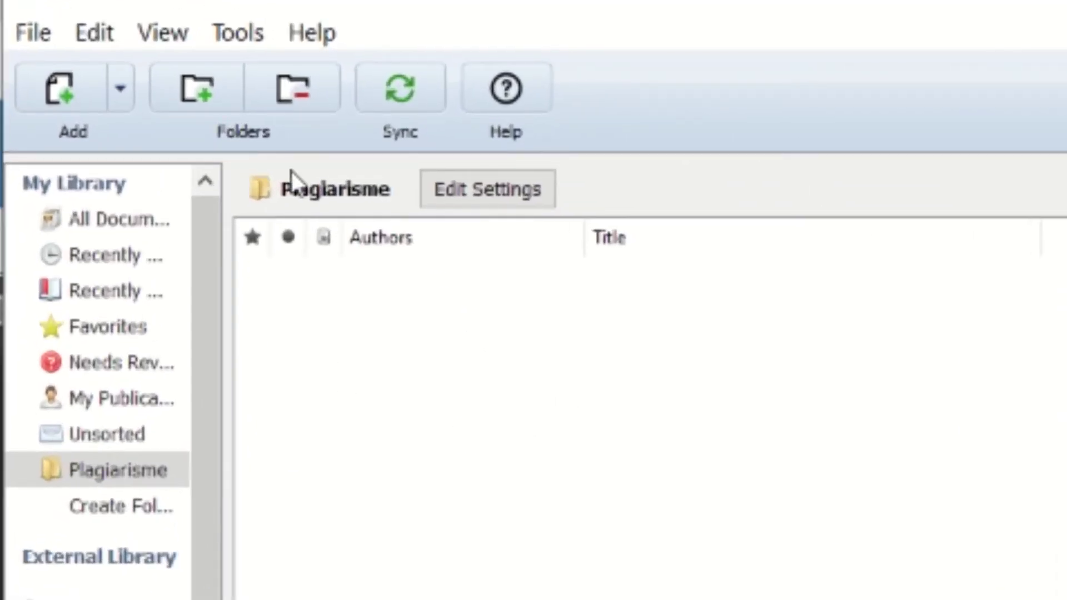
click(123, 85)
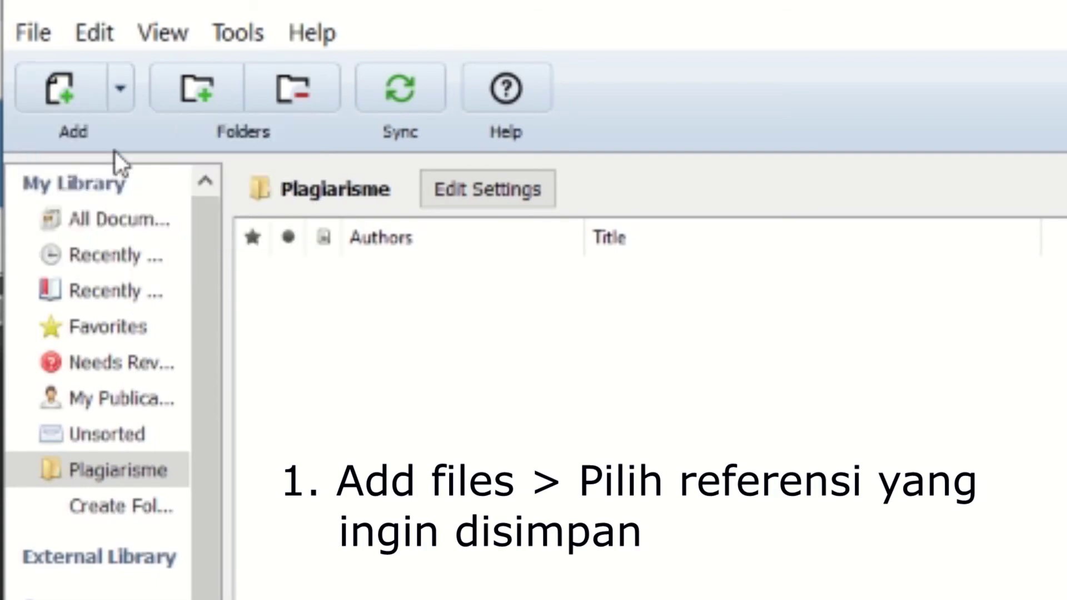
click(115, 139)
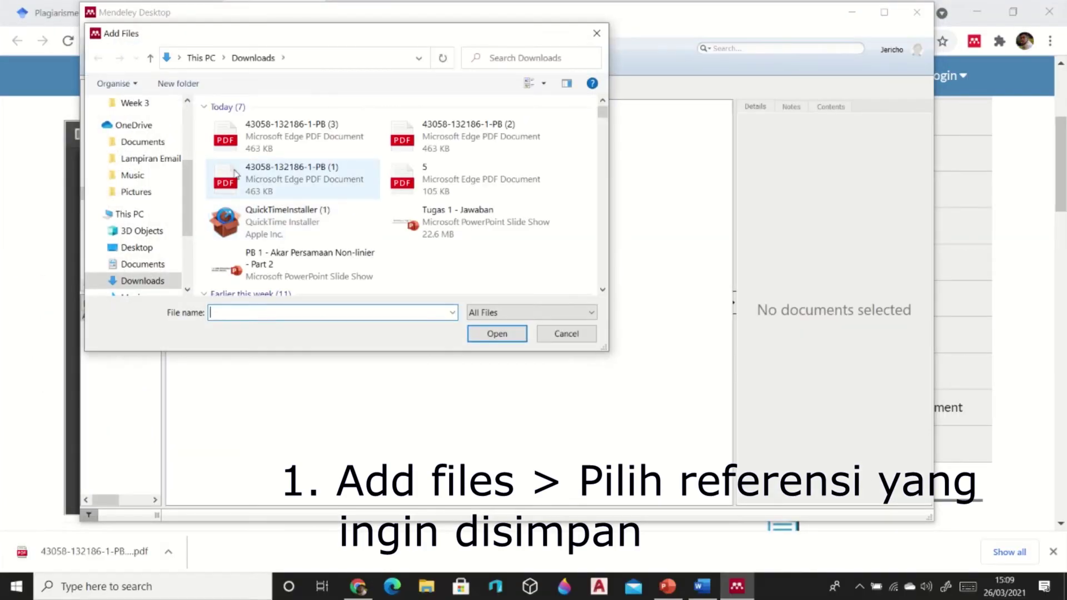
click(307, 135)
click(497, 333)
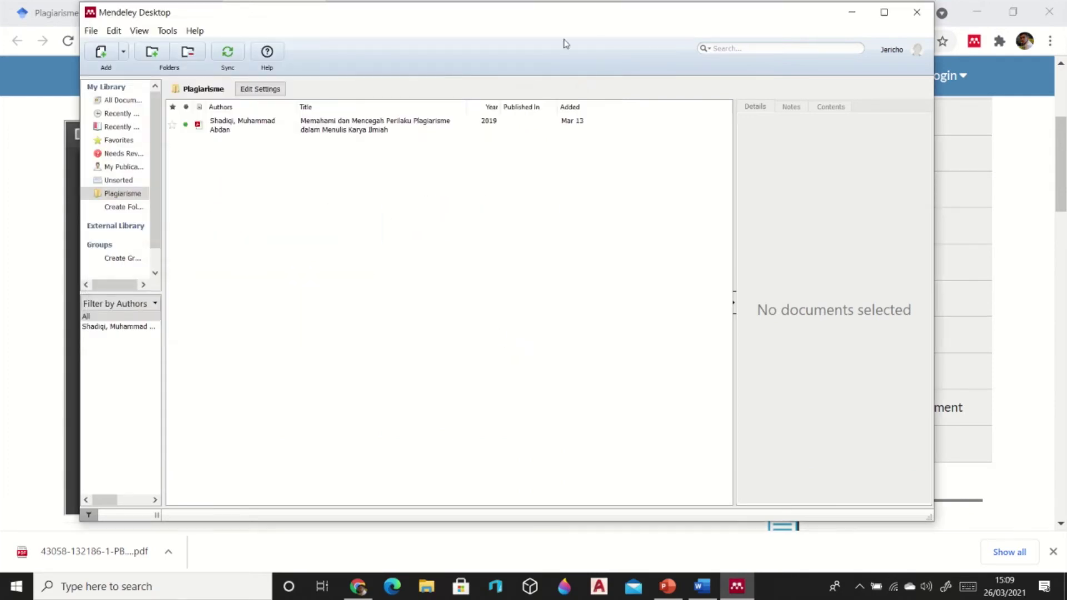
Examine the bibliographic details of the added article, then deselect it and minimize Mendeley Desktop
drag(600, 16, 755, 41)
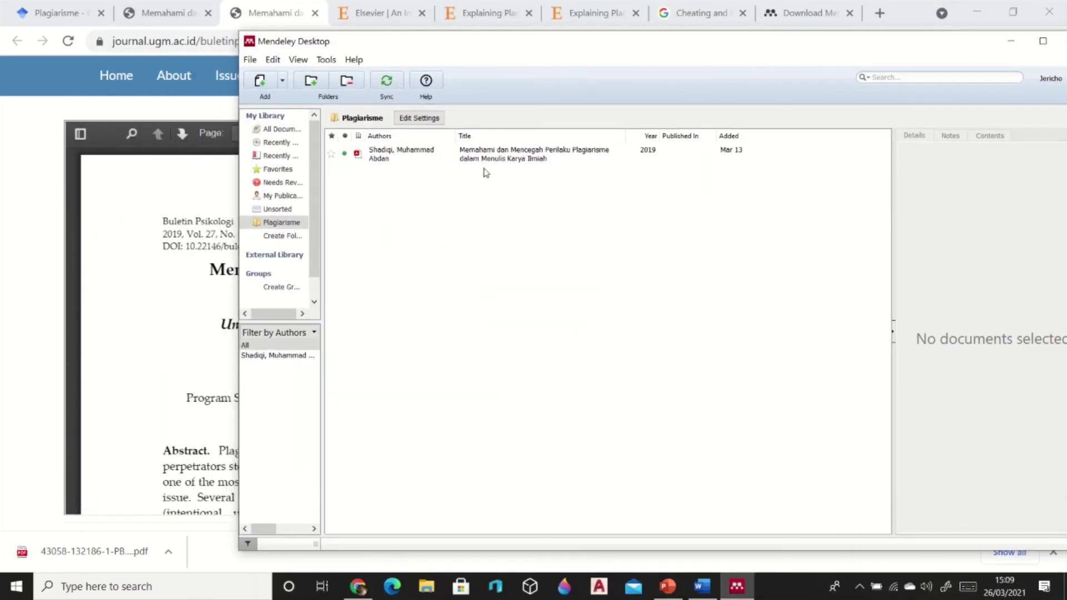
click(472, 155)
drag(831, 44, 721, 52)
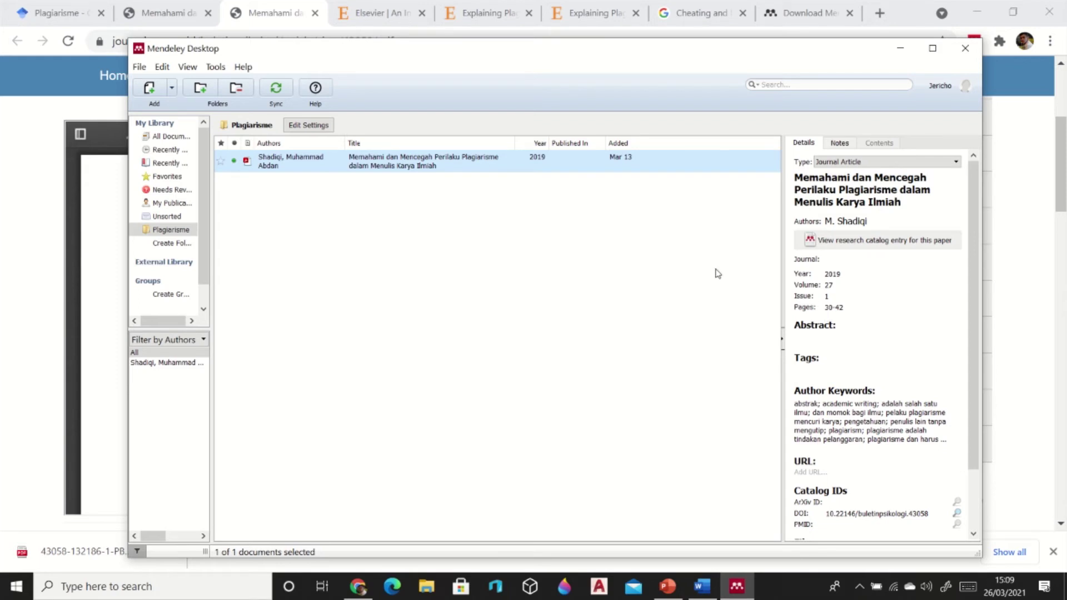
click(600, 212)
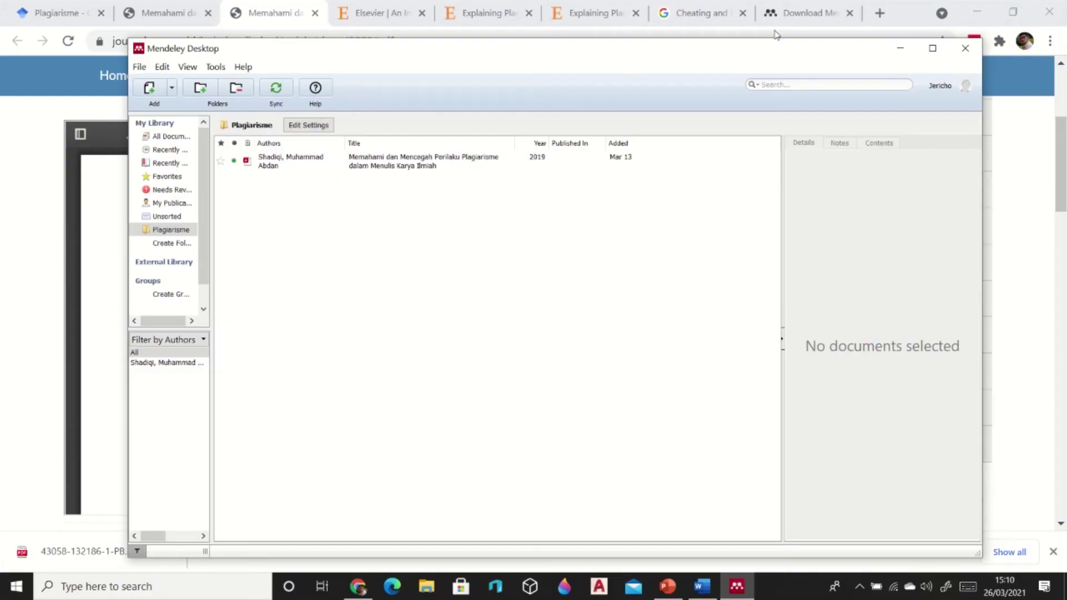
click(899, 48)
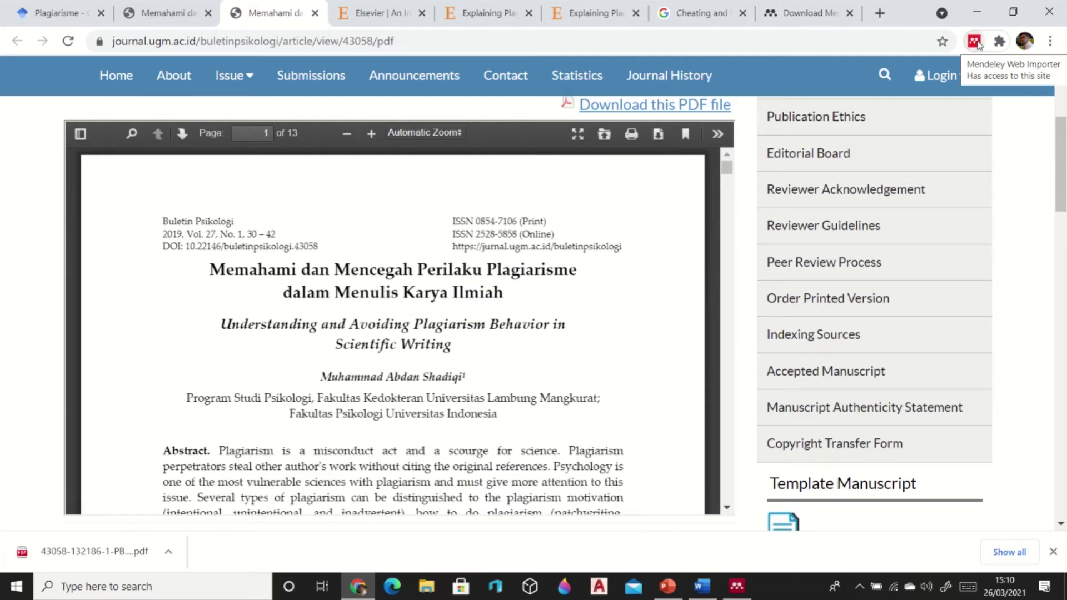
Open the Web Importer page from the add-ons section of the Mendeley download page
click(802, 14)
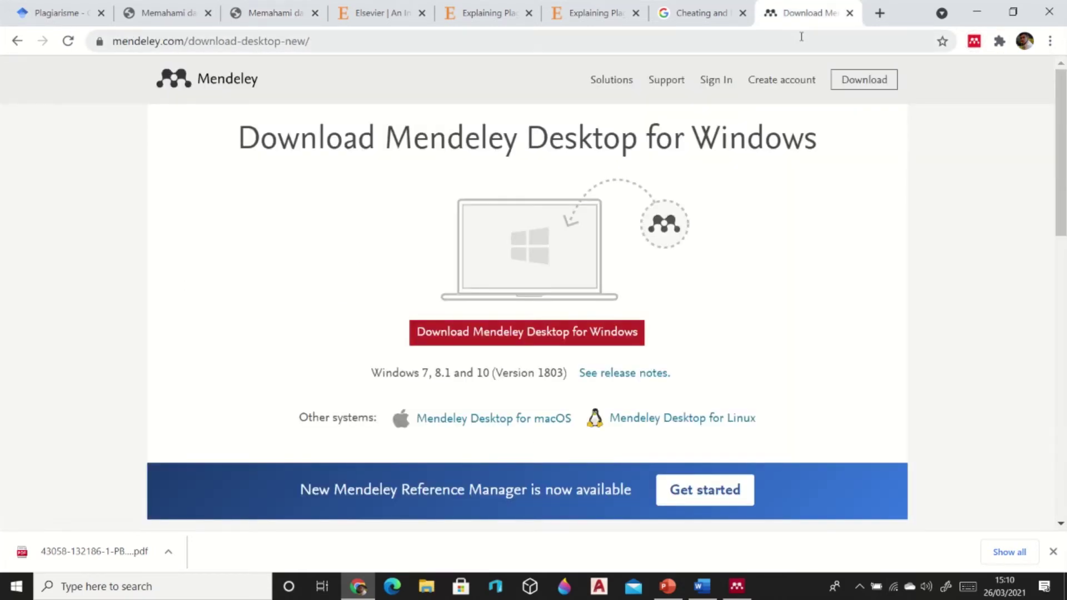
scroll(399, 316, down, 4)
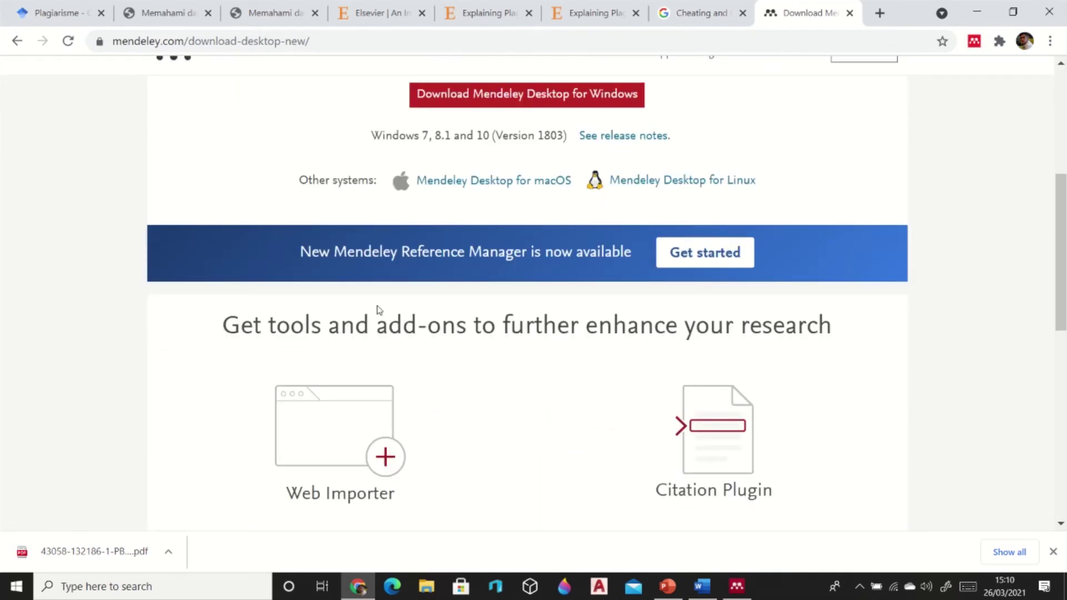
scroll(378, 310, down, 3)
click(371, 315)
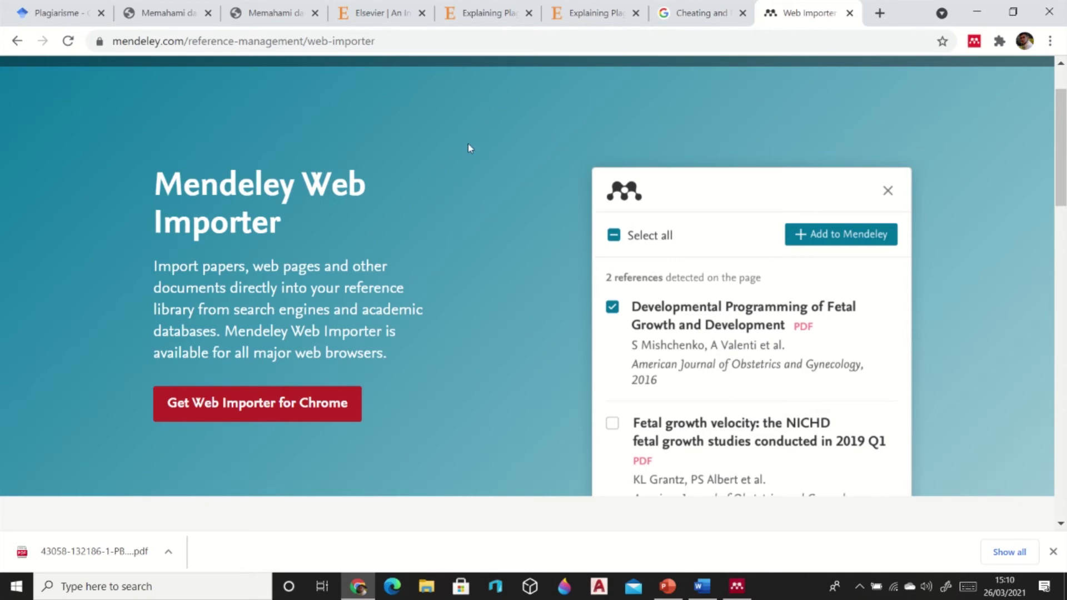
Open the PDF of "Explaining Plagiarism for Nursing Students: An Educational Tool" and import it into My Library with Mendeley Web Importer
click(484, 12)
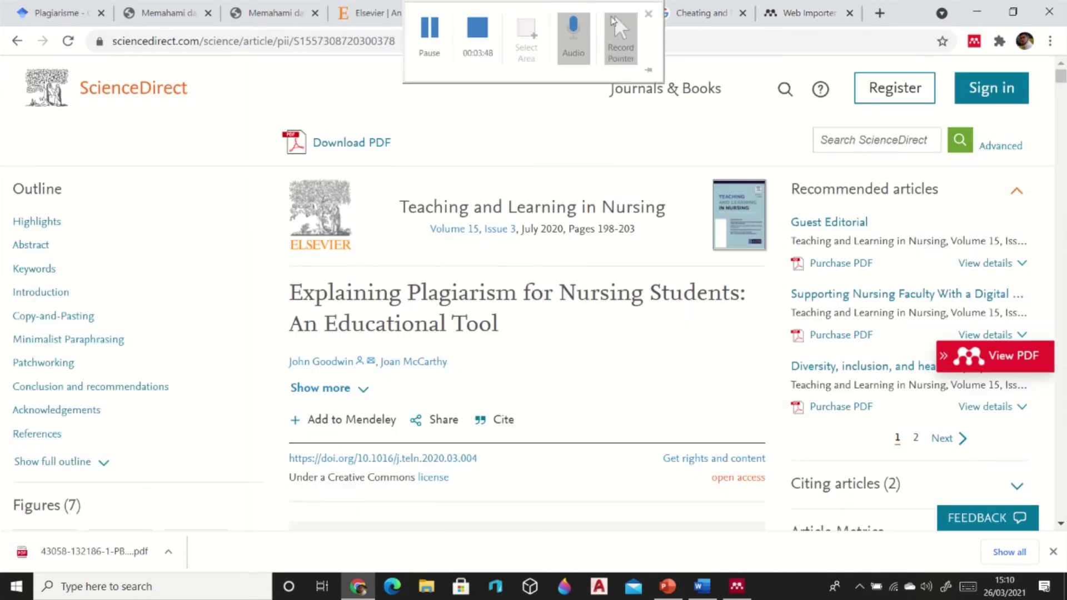
click(617, 17)
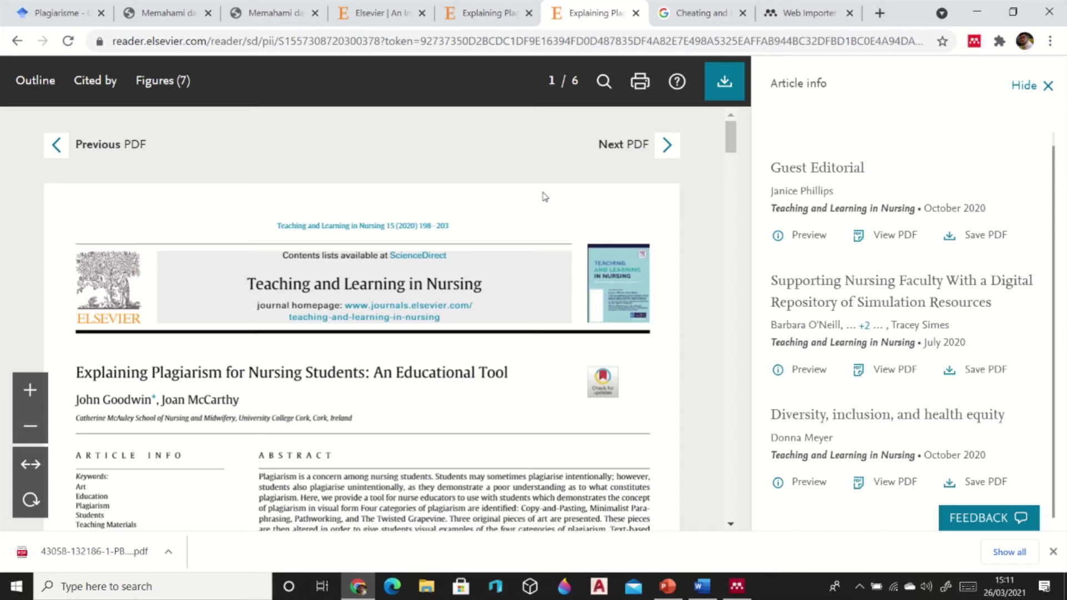
click(976, 40)
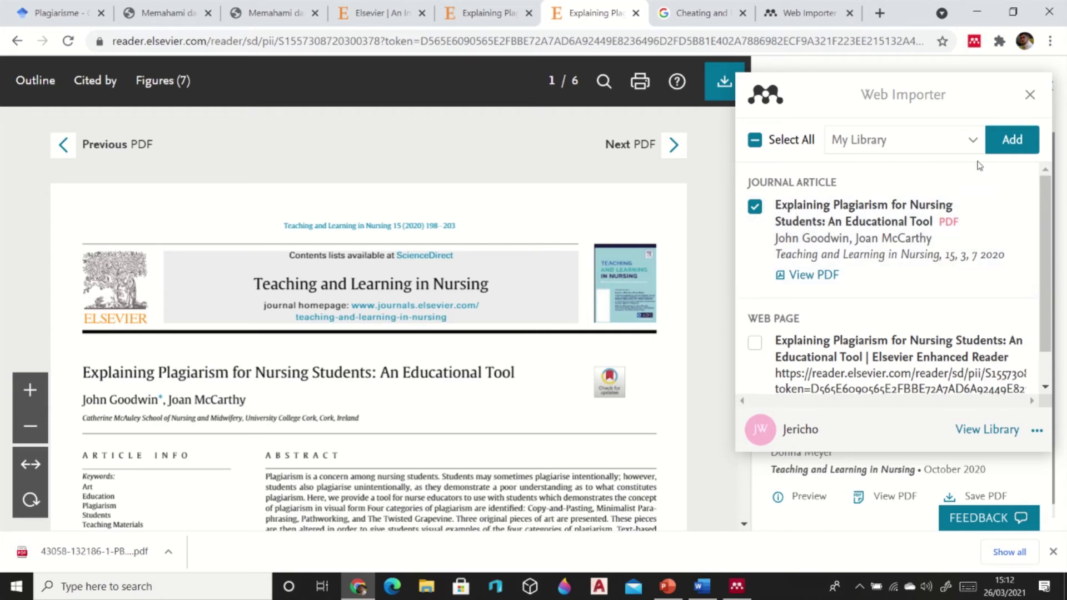
click(1011, 140)
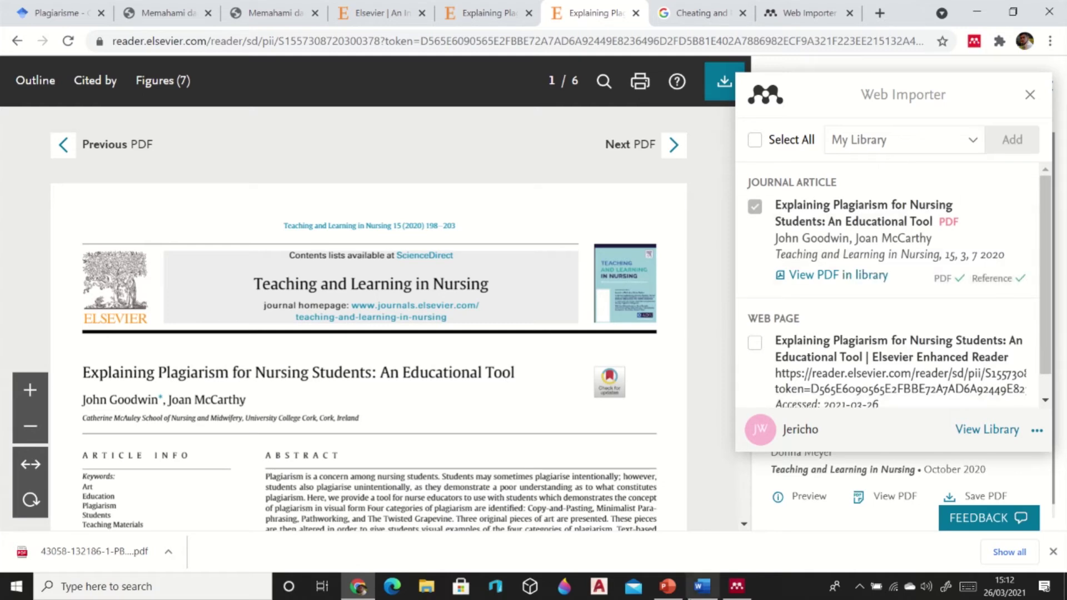
In Mendeley Desktop, search all documents for "expla", file the first "Explaining Plagiarism for Nursing Students" result in the Plagiarisme folder and open that folder
click(734, 592)
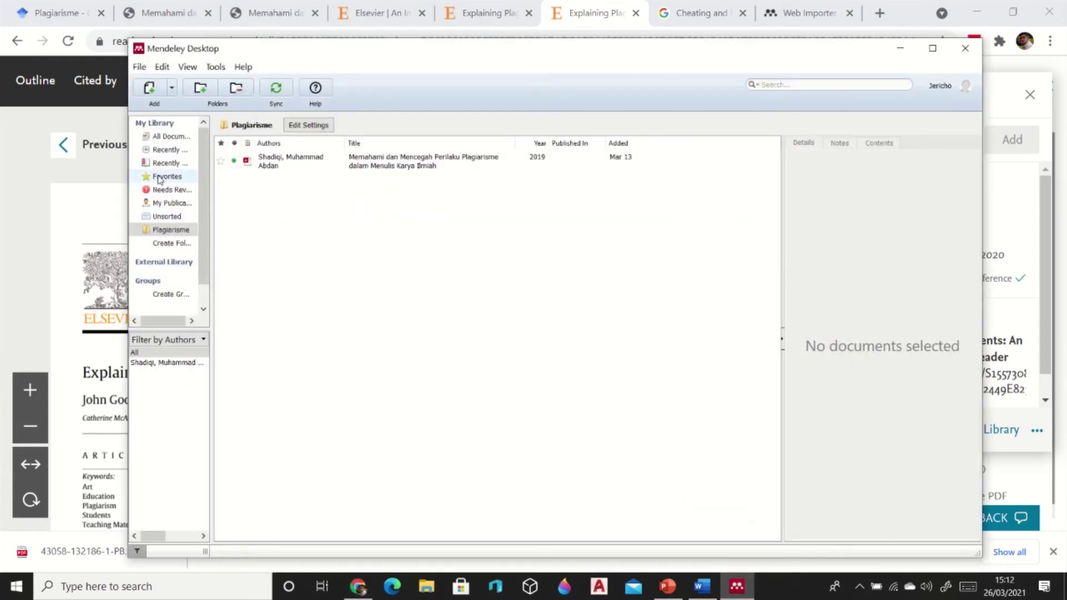
click(182, 137)
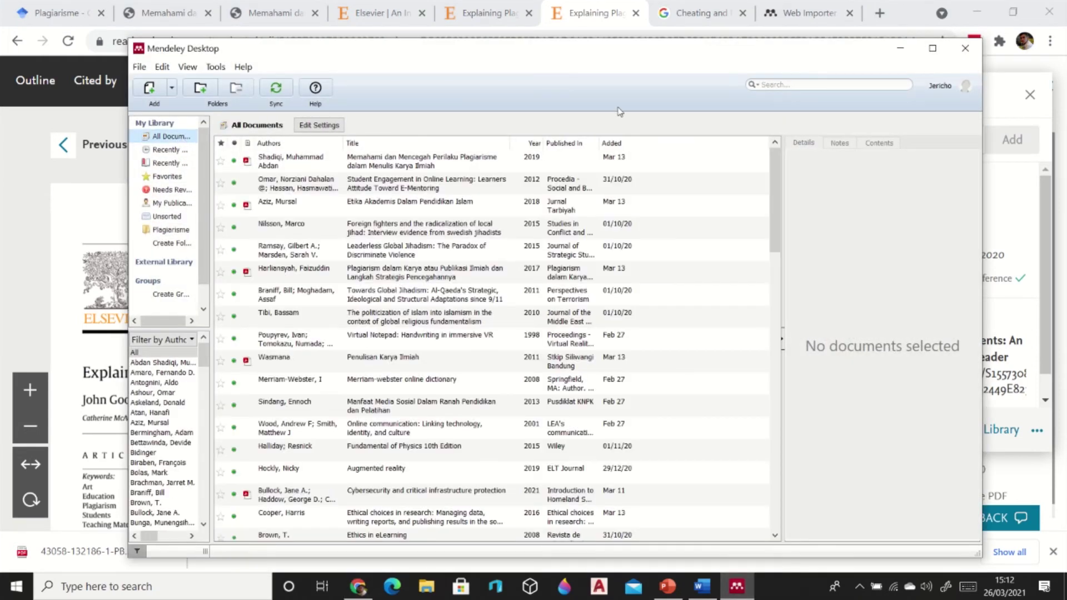
click(806, 88)
text(expla)
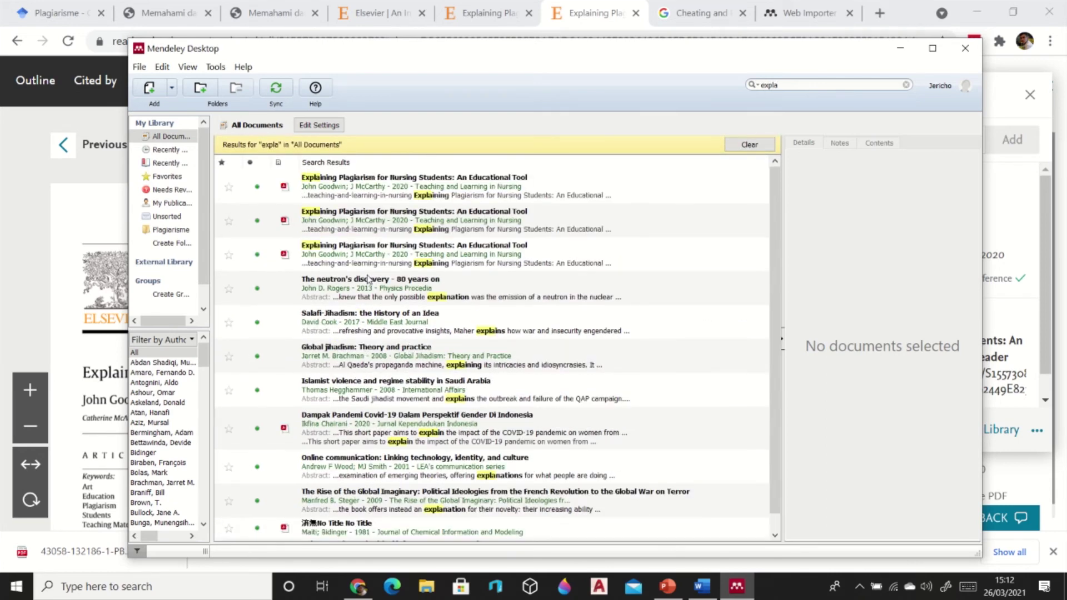
click(433, 189)
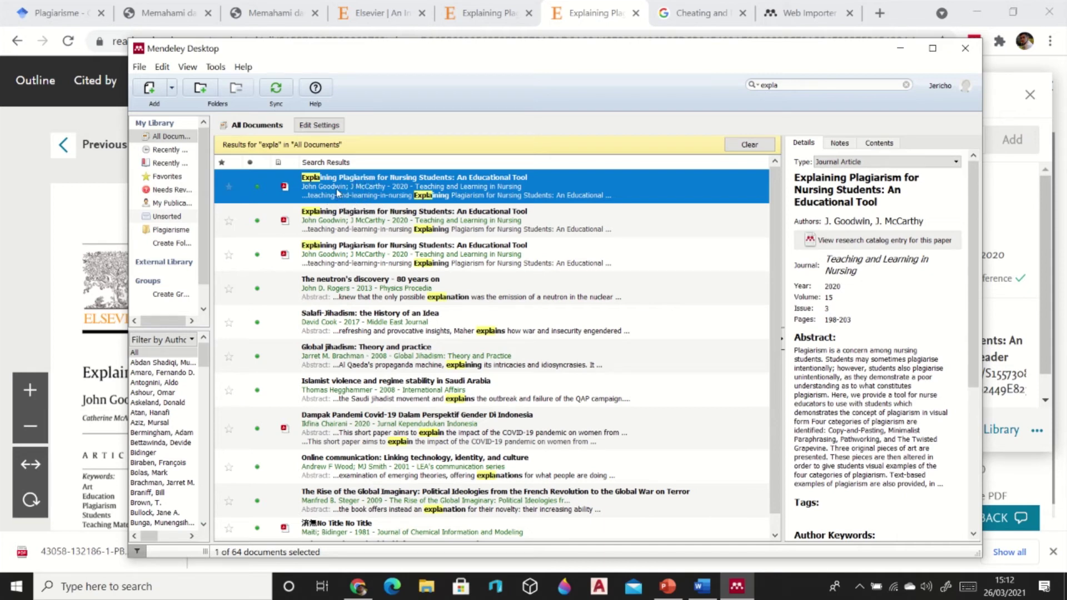
drag(332, 203, 182, 235)
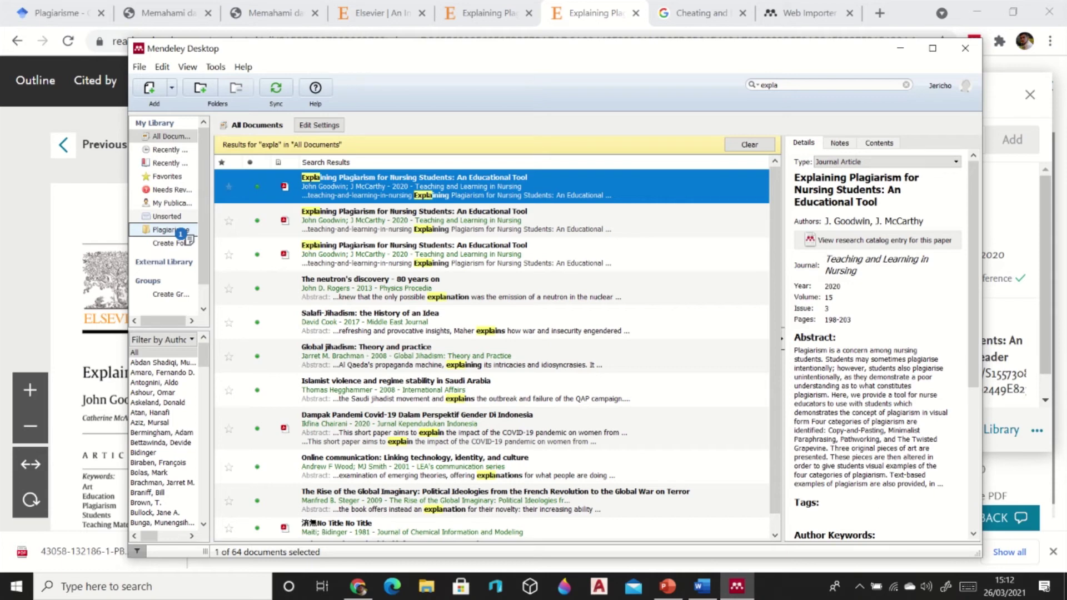
drag(182, 236, 182, 236)
click(172, 230)
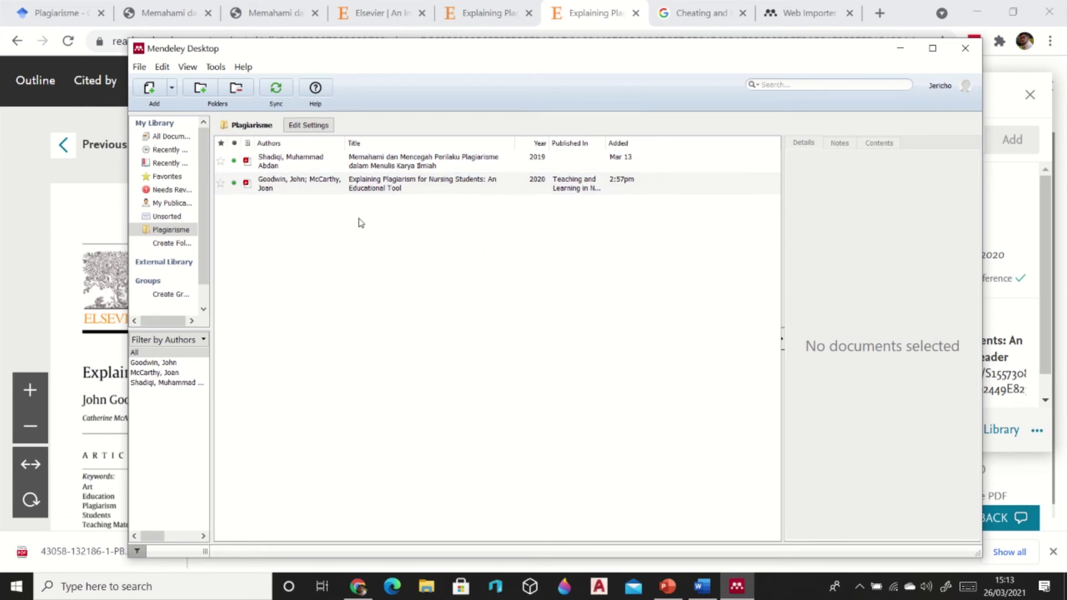
Start a manually entered document in Mendeley Desktop's Plagiarisme folder and set its type to Book
click(173, 91)
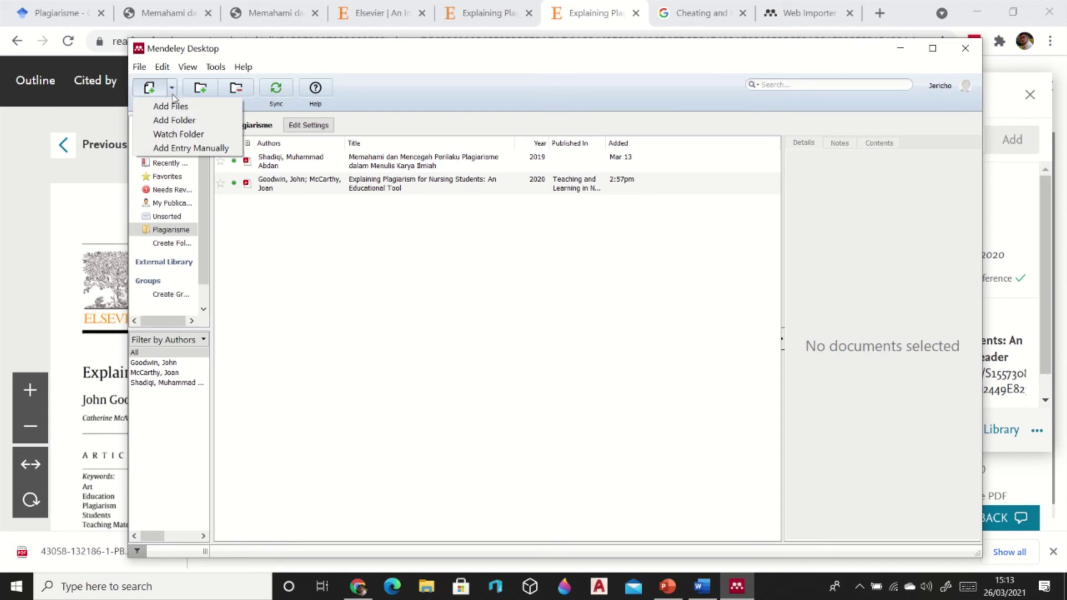
click(192, 148)
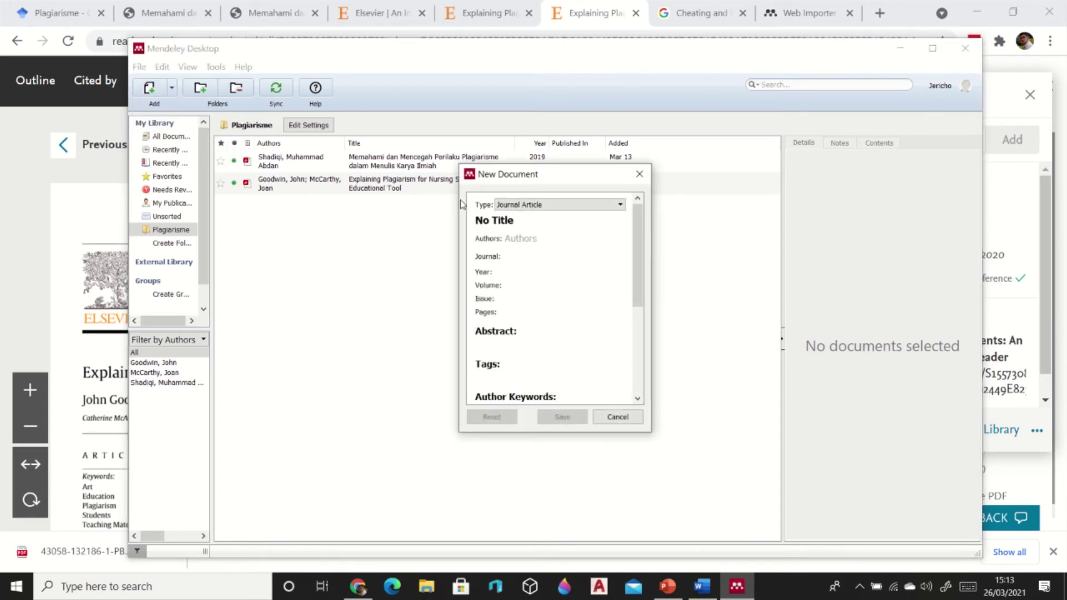
click(542, 204)
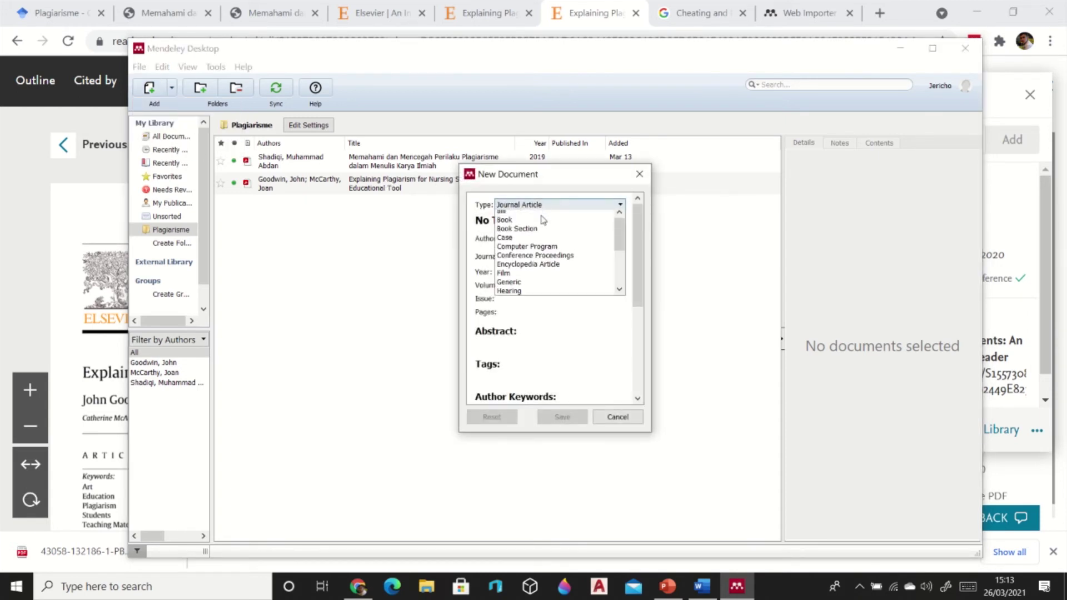
scroll(539, 266, down, 3)
scroll(537, 275, up, 3)
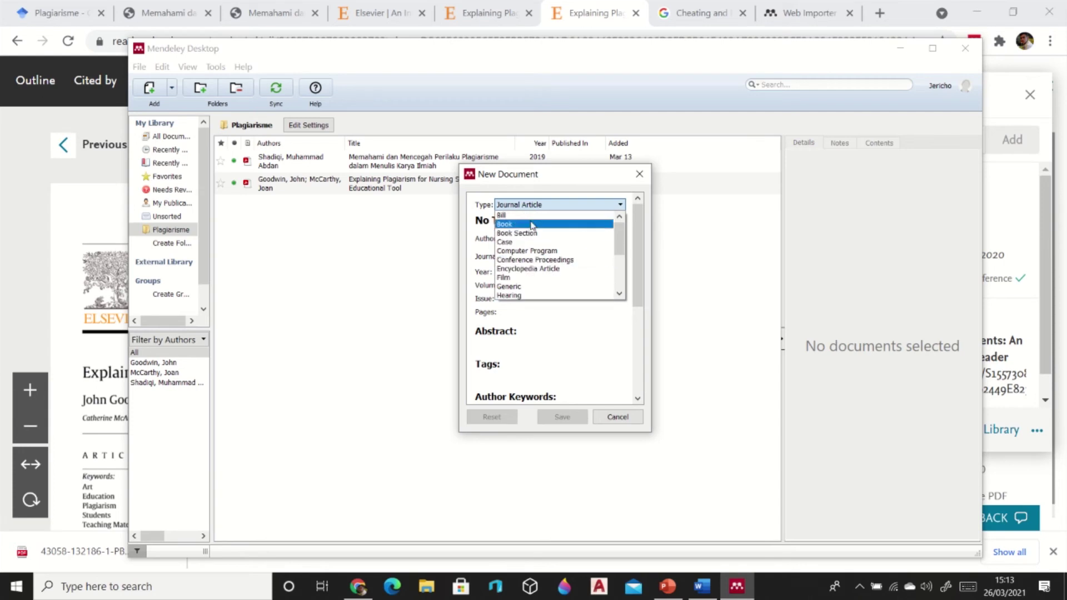
click(532, 224)
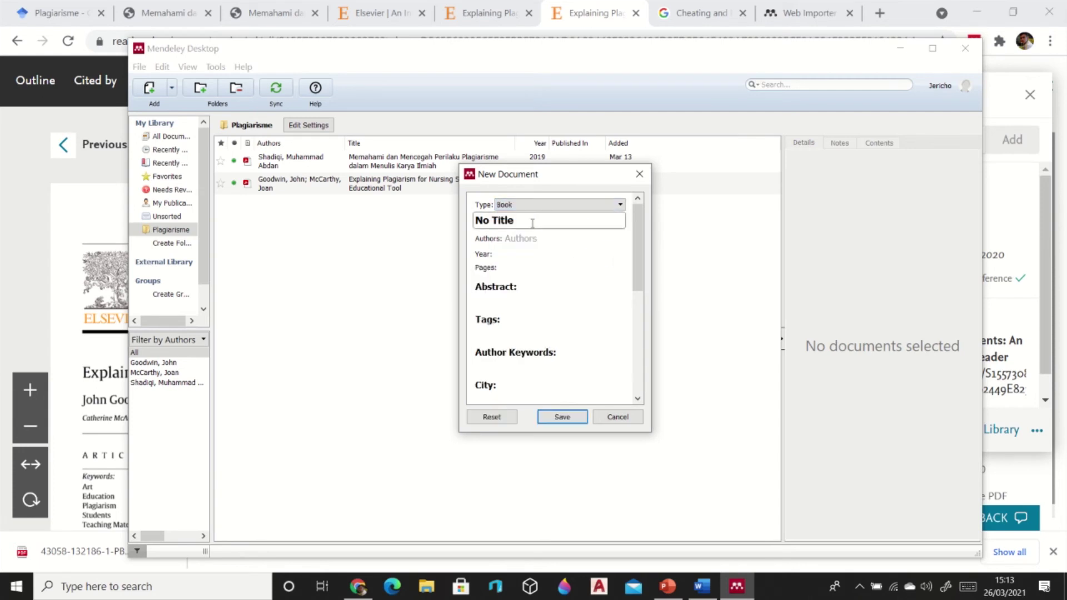
Replace the placeholder title of the new book entry with "Sapiens"
key(BackSpace)
key(BackSpace)
key(BackSpace)
key(BackSpace)
key(BackSpace)
key(BackSpace)
key(BackSpace)
text(Sapiens)
Look through the author and remaining bibliographic fields of the new book entry, leaving them empty, and discard the entry
click(540, 239)
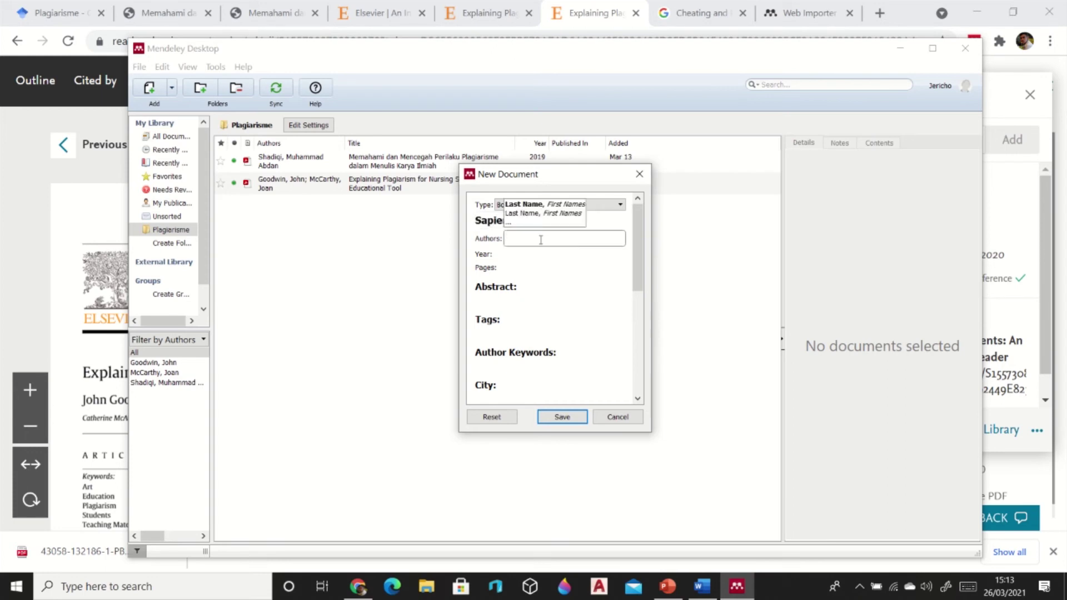
text(N)
key(BackSpace)
click(542, 293)
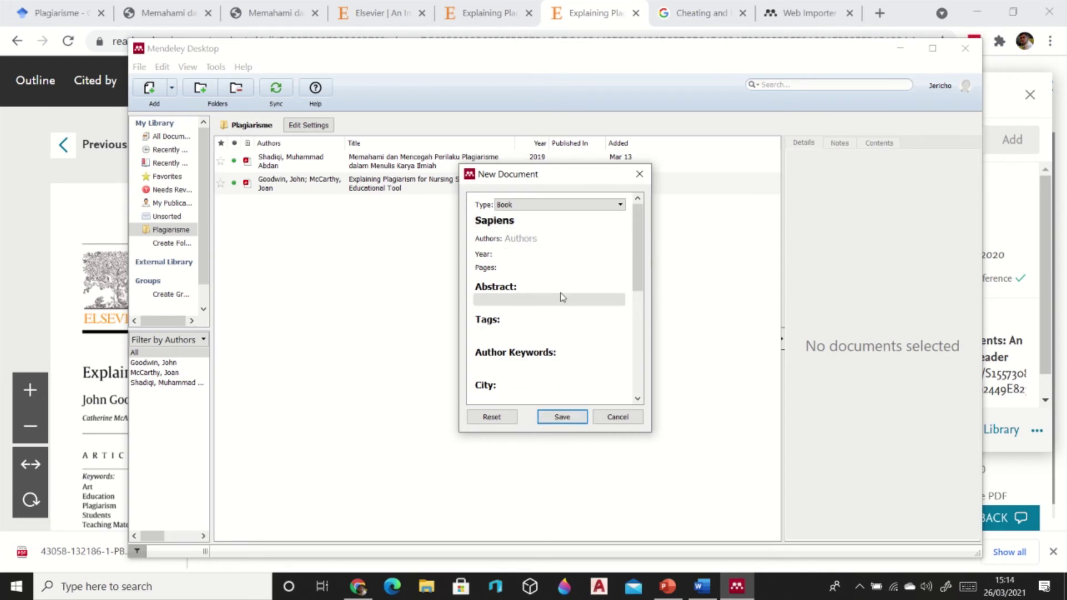
scroll(559, 298, down, 2)
scroll(558, 303, up, 2)
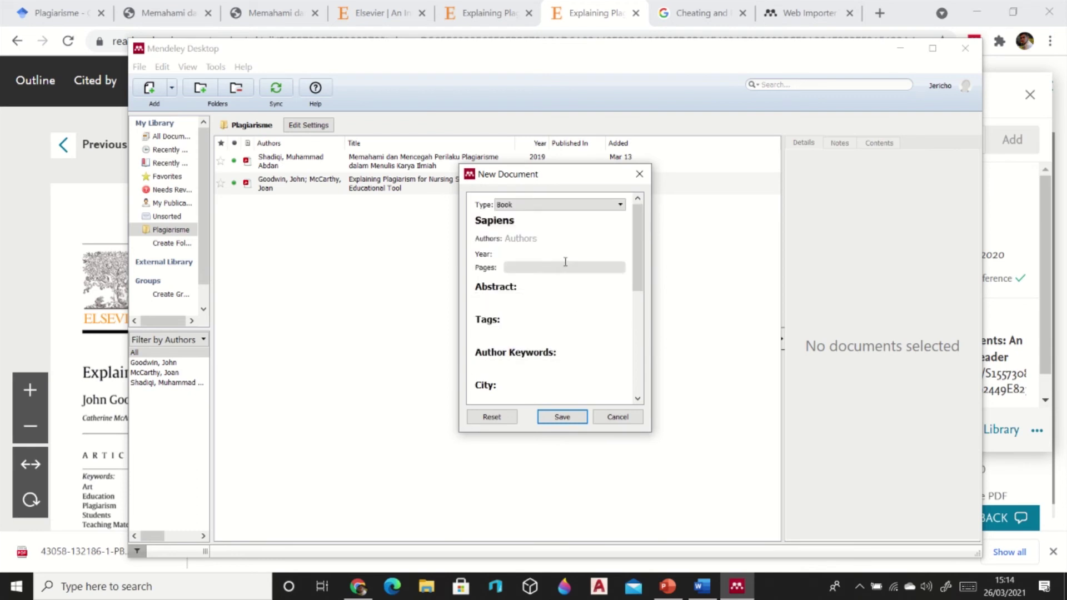
click(583, 416)
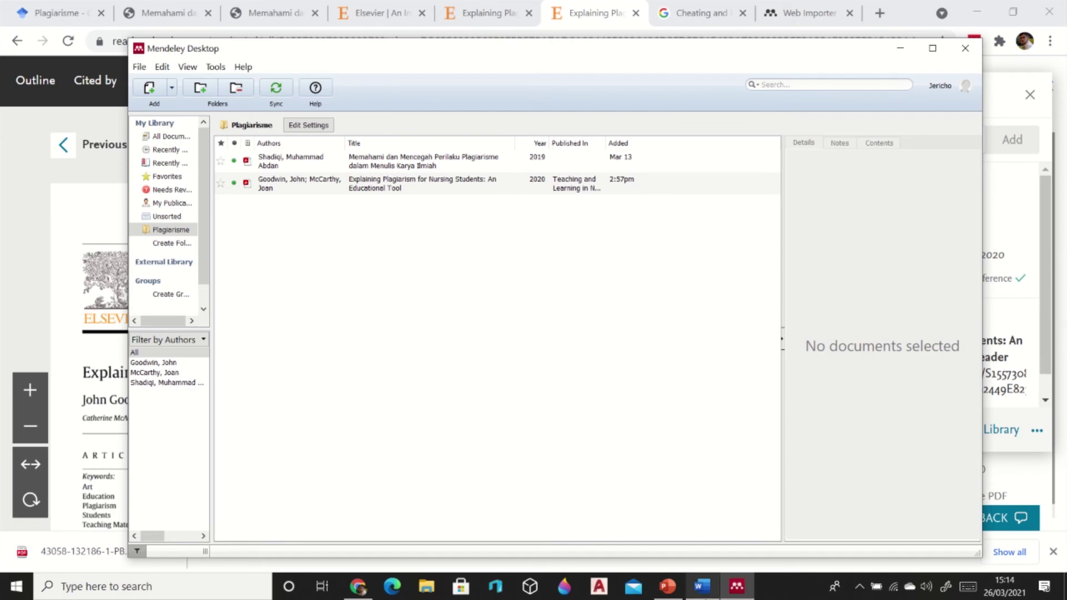
Switch to the essay open in Word and place the cursor before the full stop ending the last body paragraph
mouse_move(703, 588)
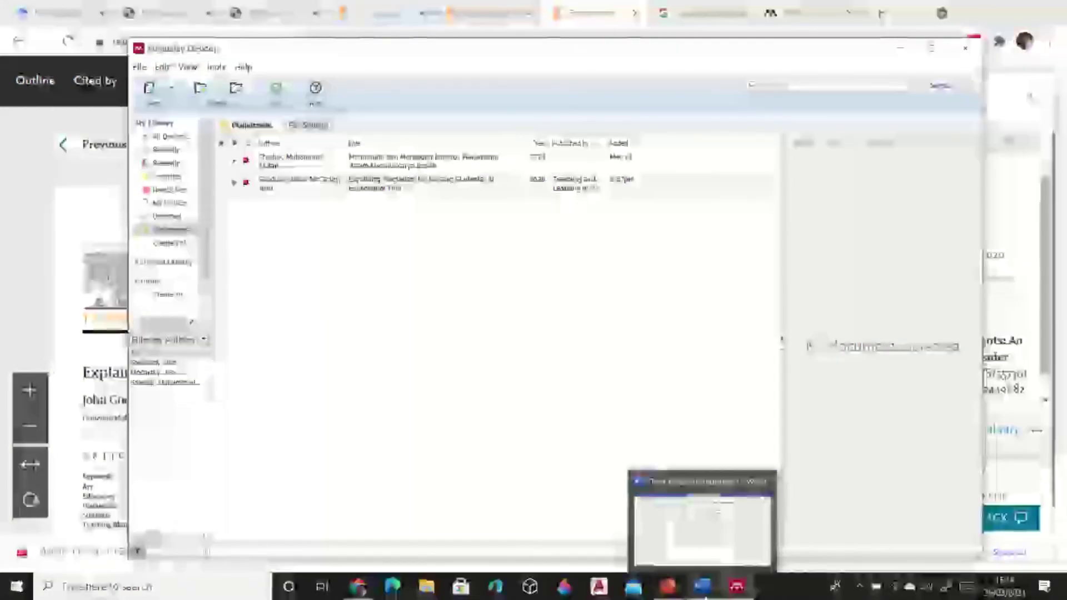
click(714, 519)
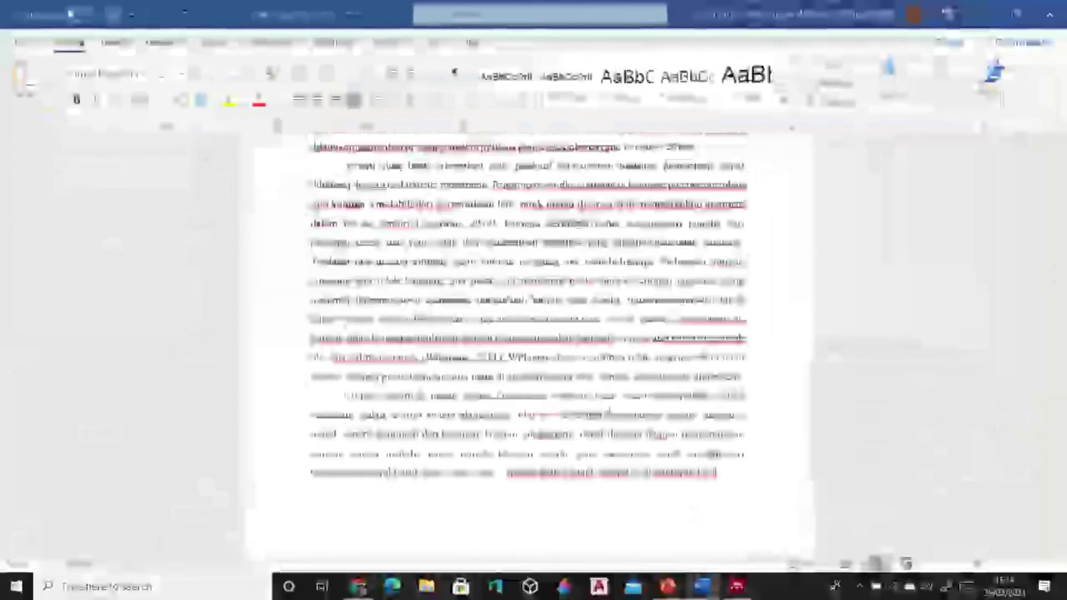
drag(345, 360, 420, 381)
click(481, 399)
drag(481, 399, 712, 442)
click(720, 437)
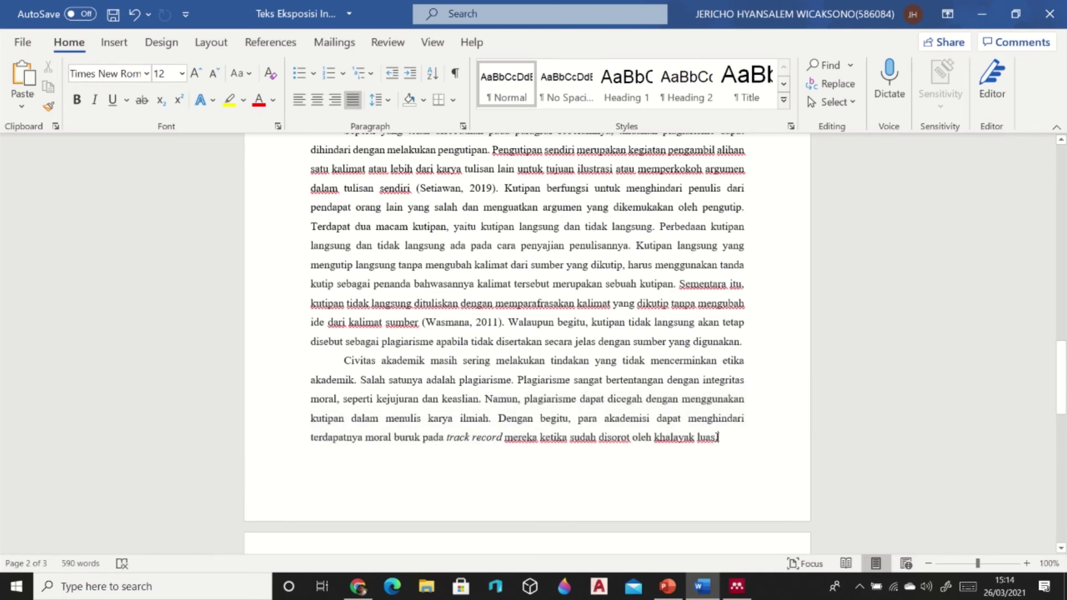
Insert a Mendeley citation of "Explaining Plagiarism for Nursing Students: An Educational Tool" at the end of the last body paragraph and check it
click(294, 46)
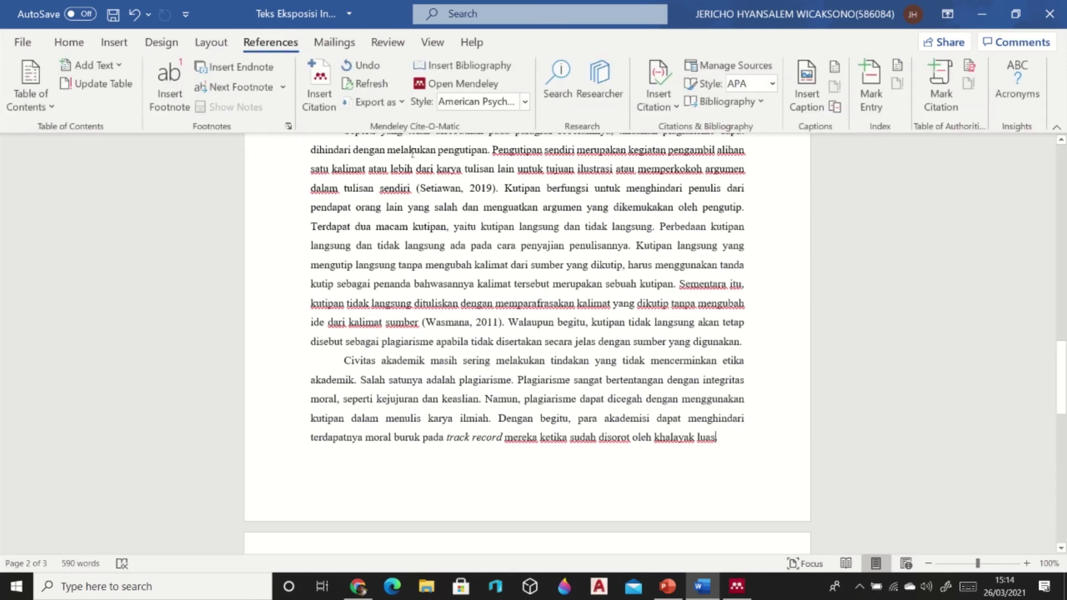
click(321, 98)
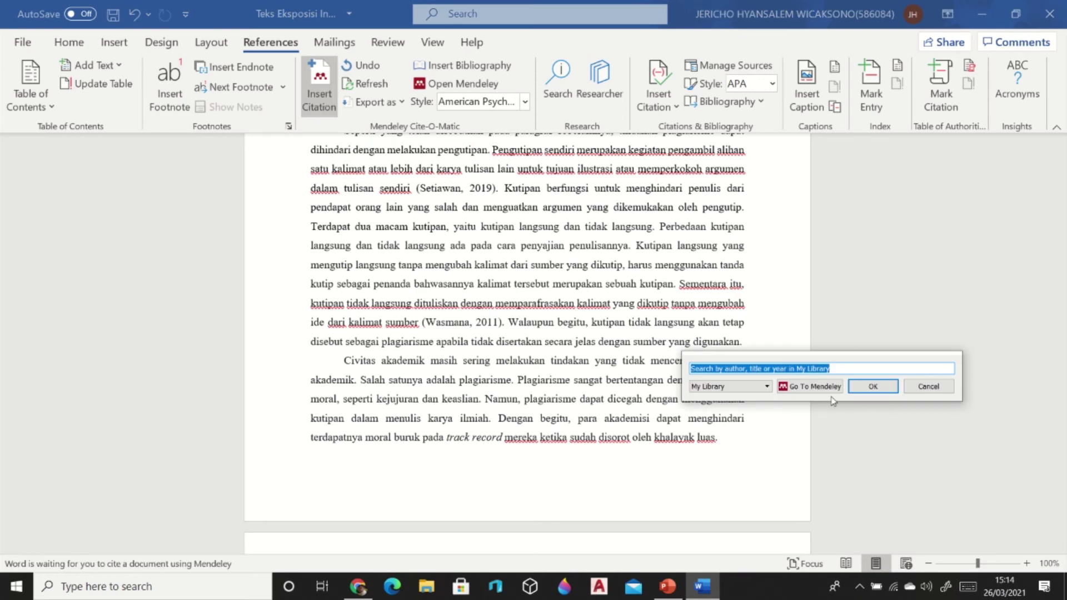
click(826, 387)
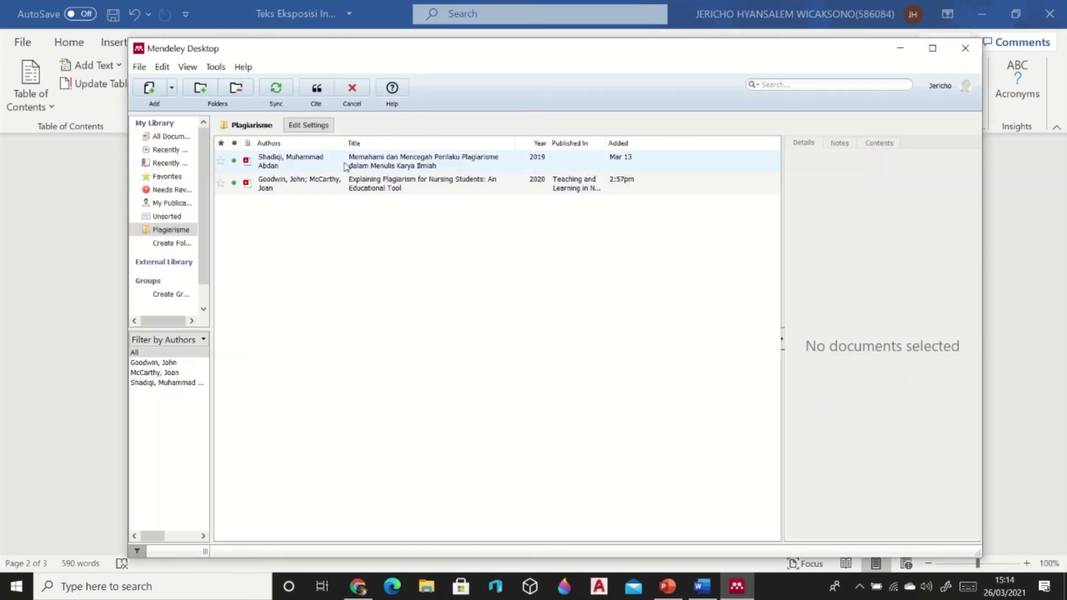
click(345, 188)
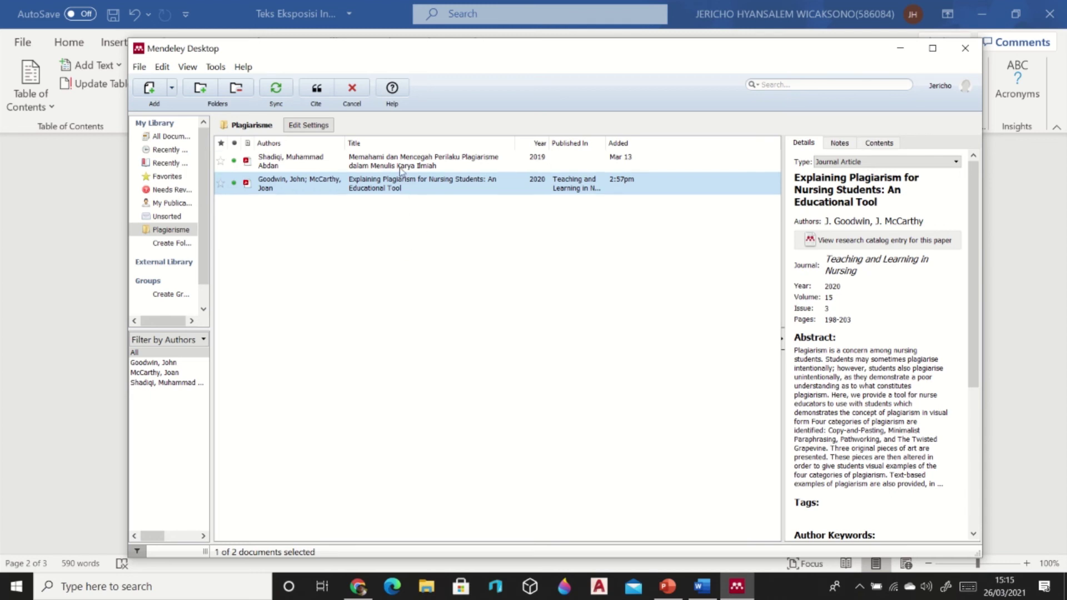
click(316, 89)
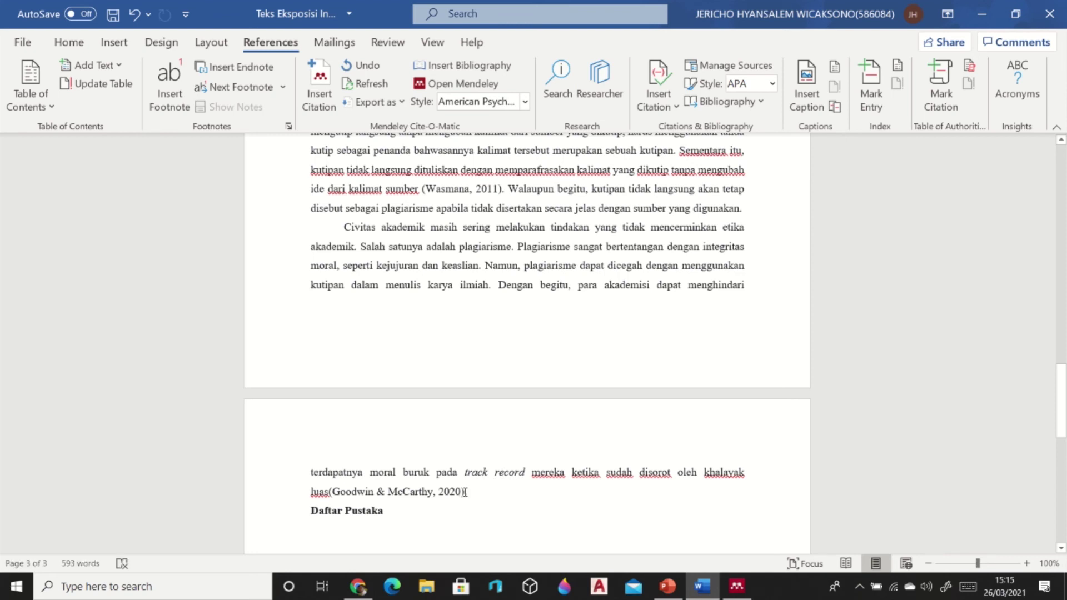
double_click(487, 490)
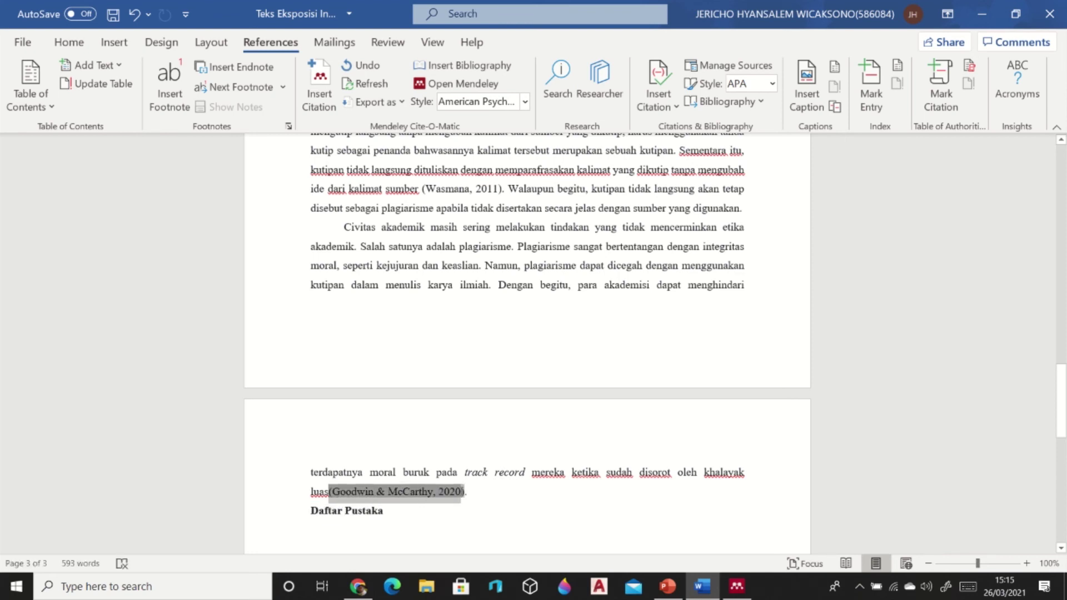
click(479, 509)
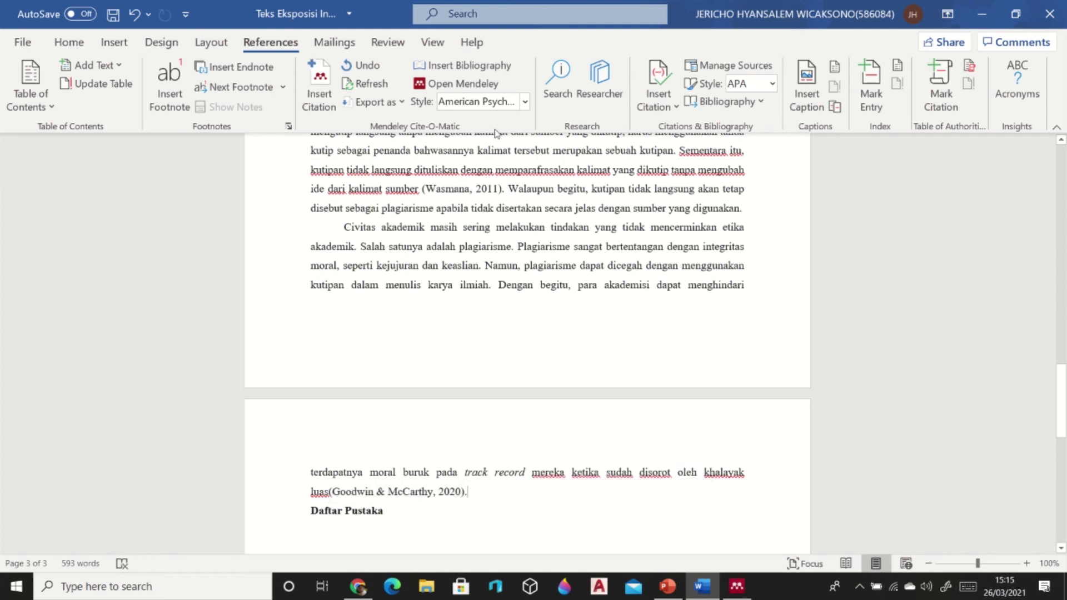
Try the Harvard Educational Review, Imperial College London and Griffith College Mendeley citation styles, and restore American Psychological Association 7th edition
click(499, 106)
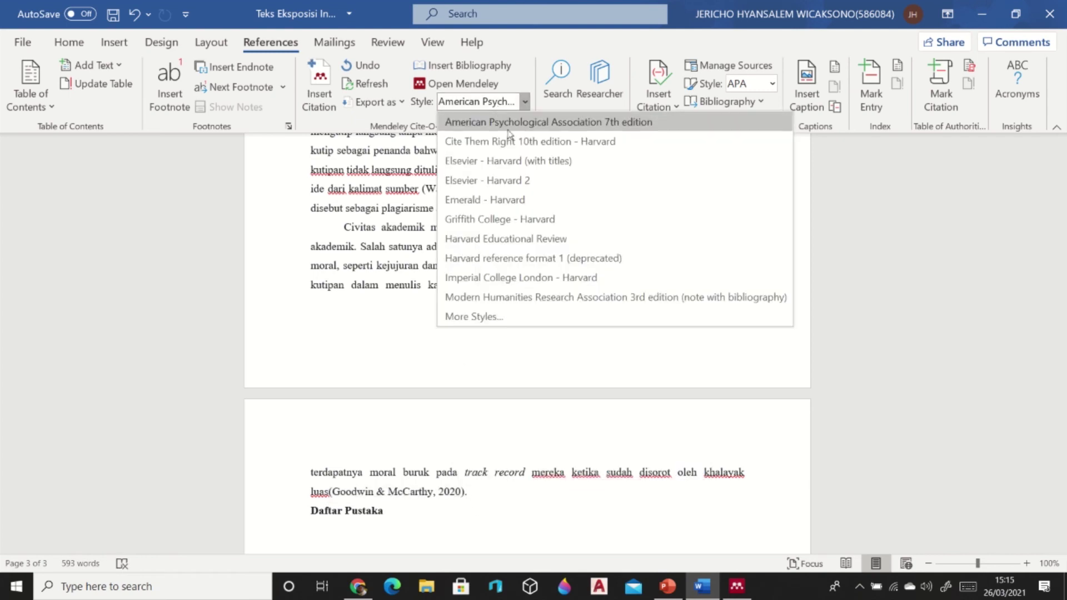
click(535, 240)
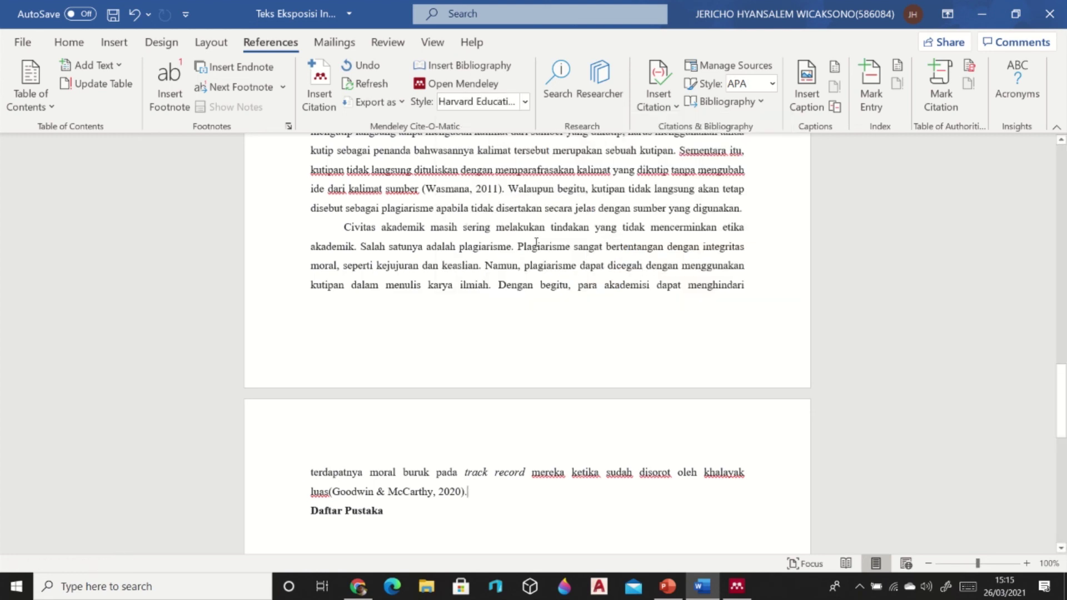
click(525, 101)
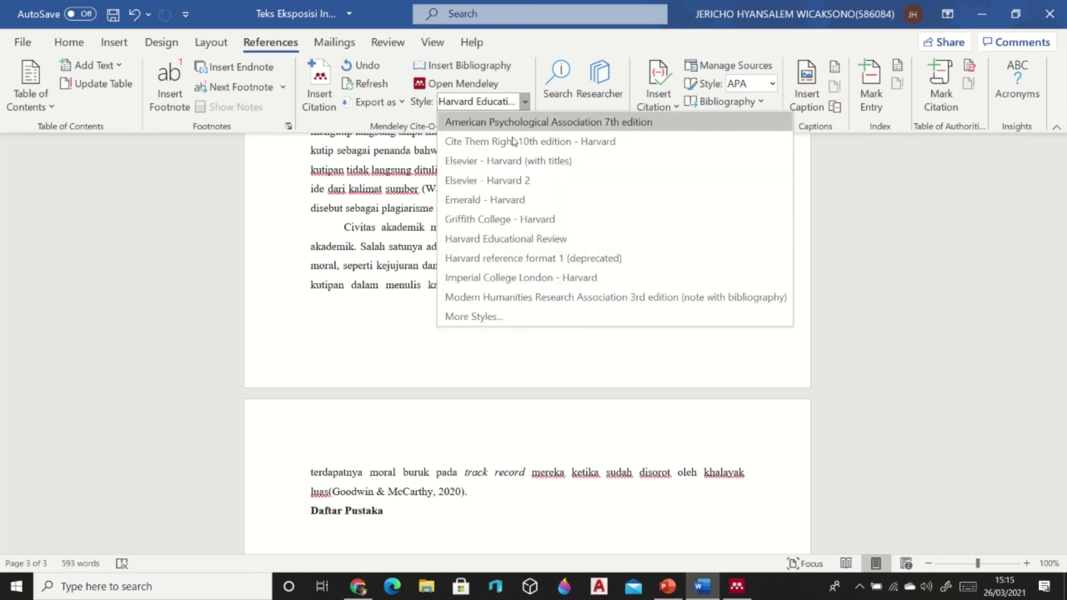
click(531, 275)
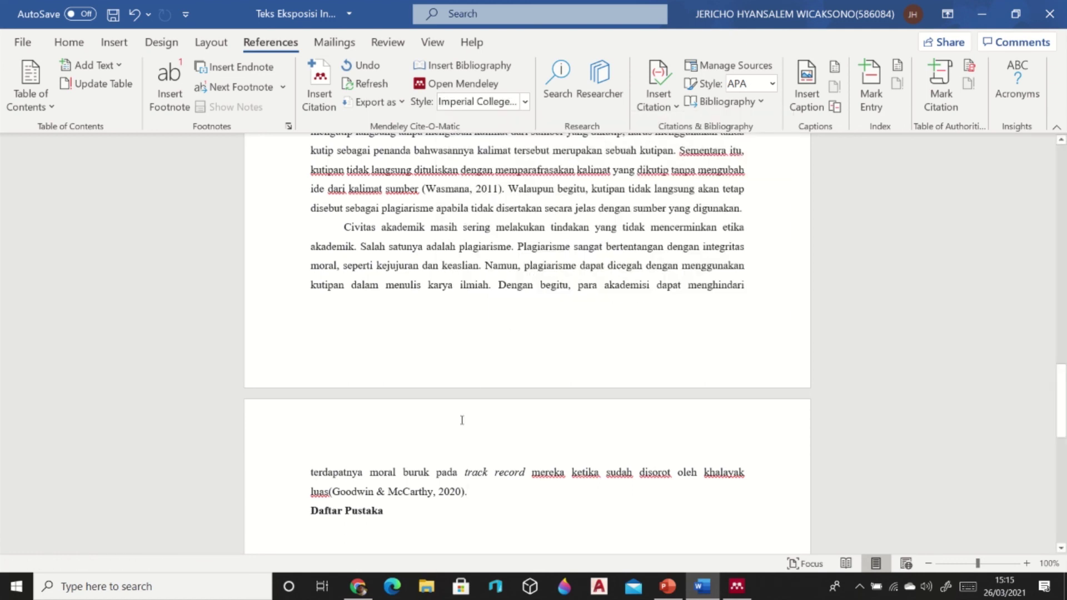
click(525, 101)
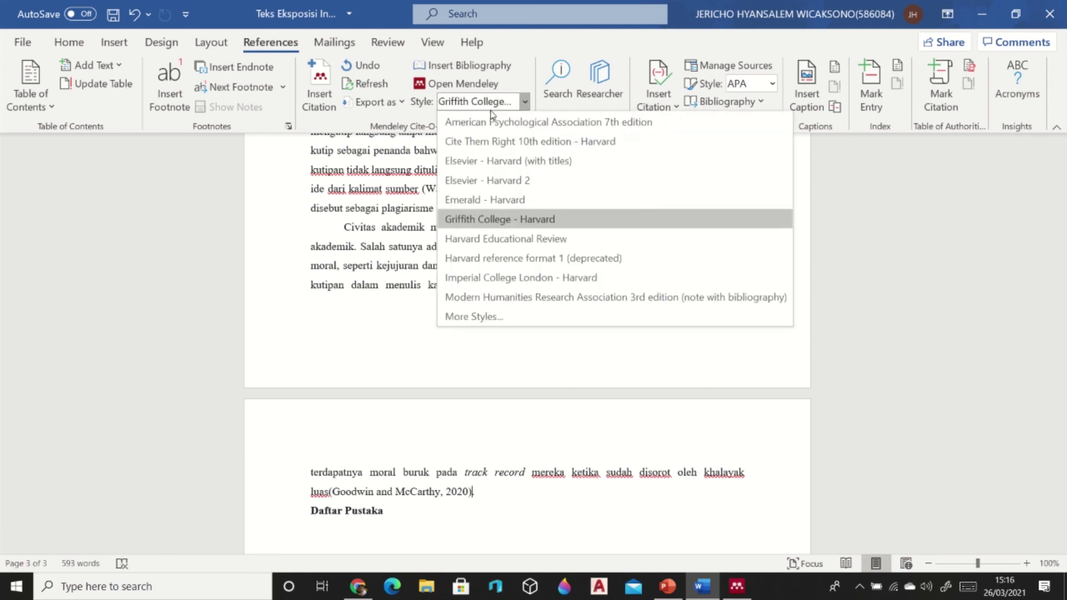
click(503, 123)
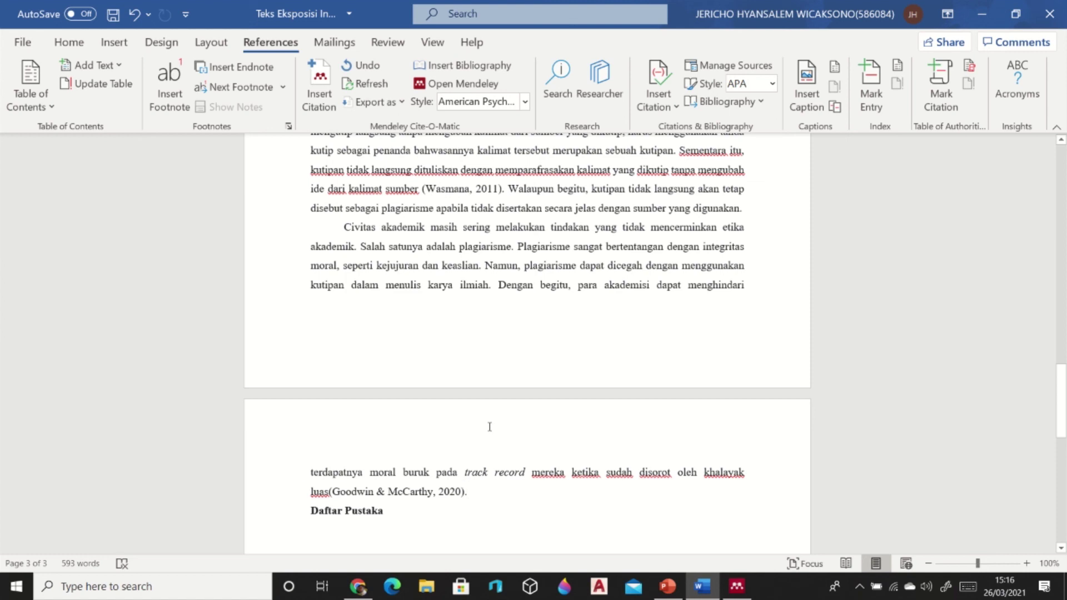
Insert the Mendeley bibliography on a new line below the "Daftar Pustaka" heading
scroll(488, 410, down, 2)
click(381, 469)
key(Return)
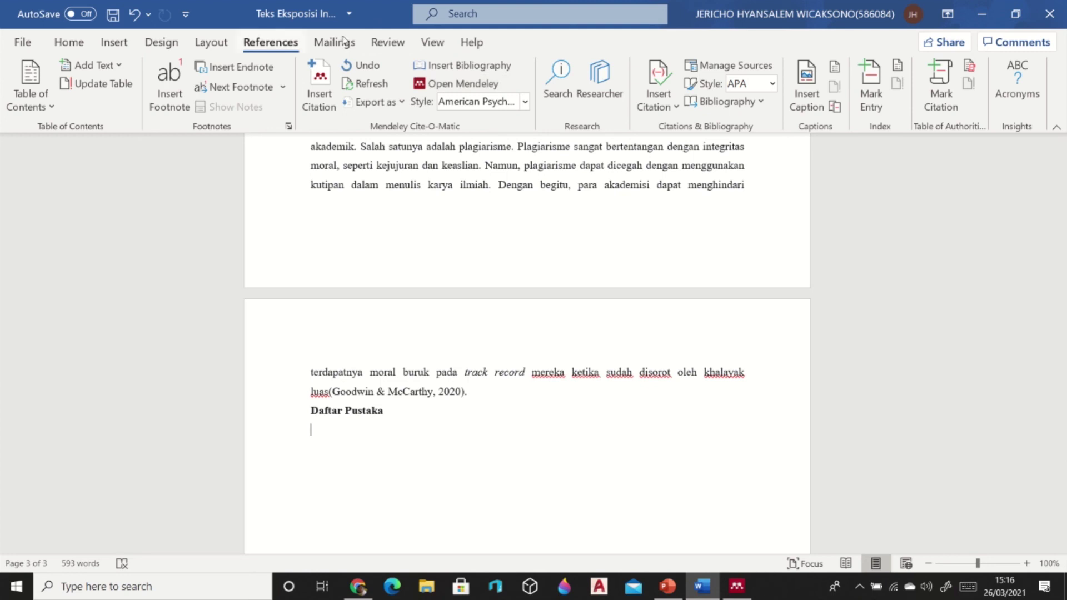
click(487, 69)
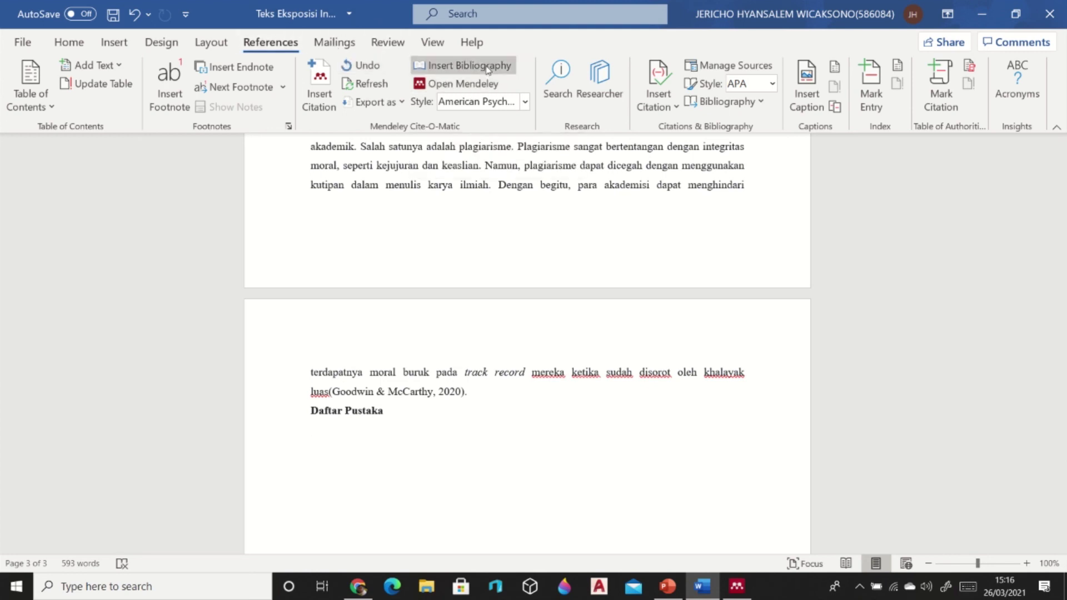
Examine the reference list under "Daftar Pustaka", highlighting the entry for "Explaining Plagiarism for Nursing Students"
scroll(448, 384, down, 4)
scroll(449, 384, down, 2)
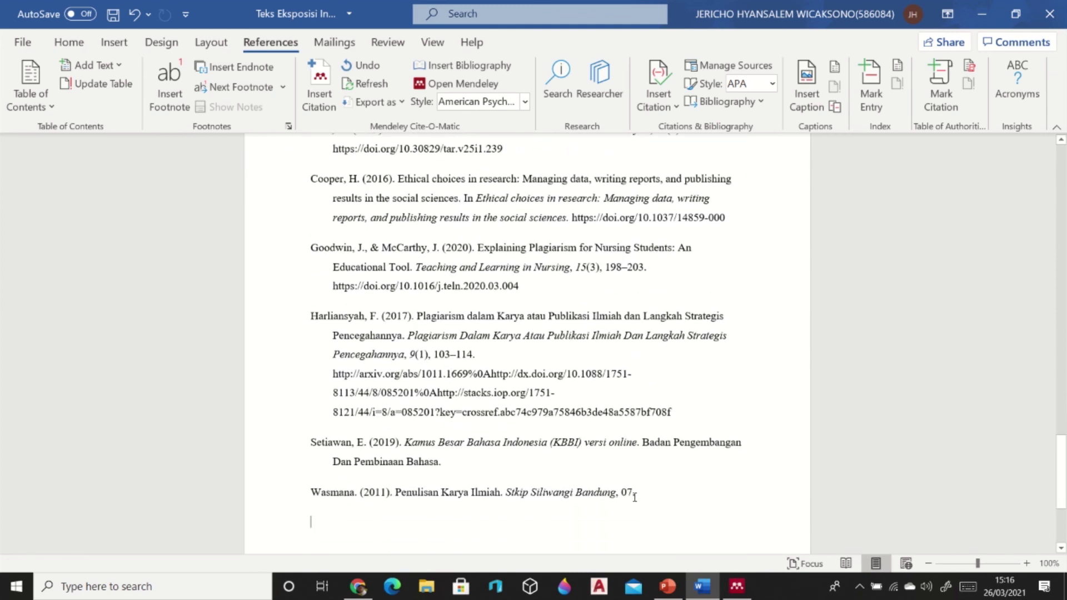
mouse_move(635, 493)
mouse_down()
mouse_move(429, 481)
mouse_move(643, 491)
mouse_up()
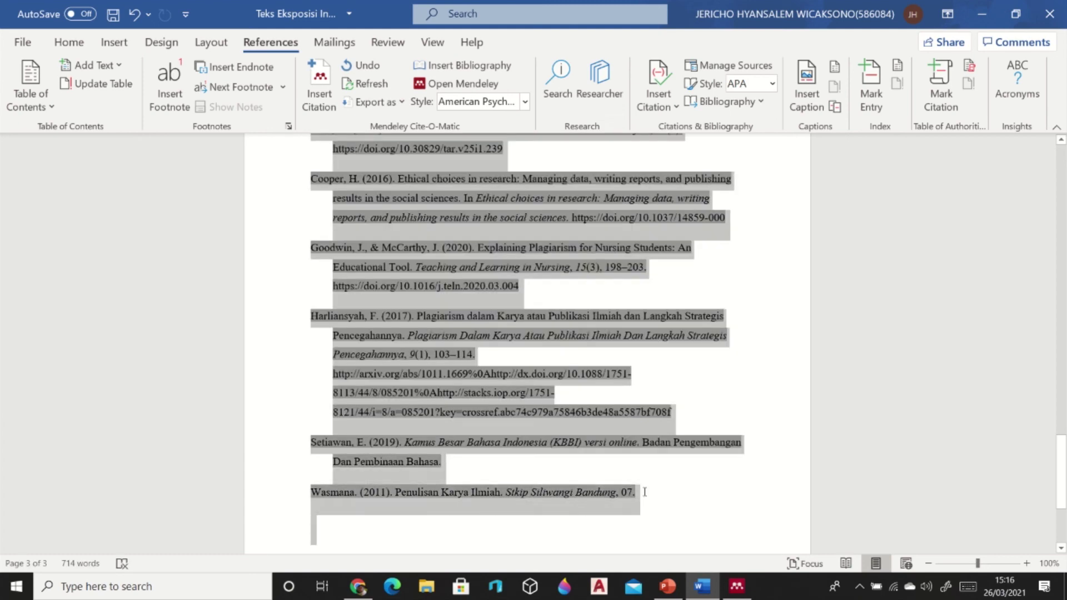
click(645, 499)
scroll(646, 497, up, 1)
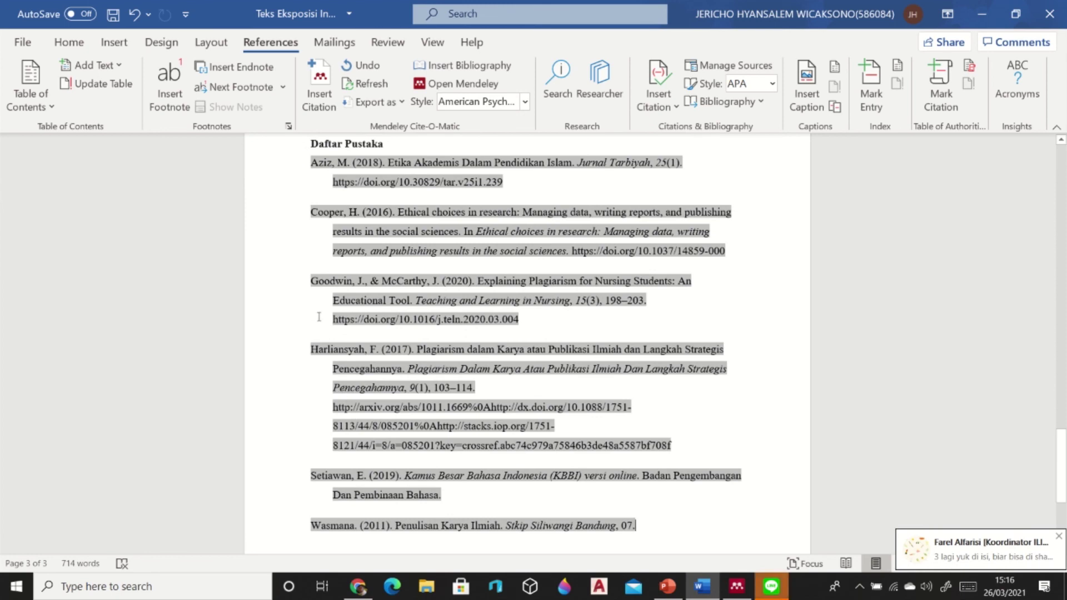
drag(333, 282, 533, 319)
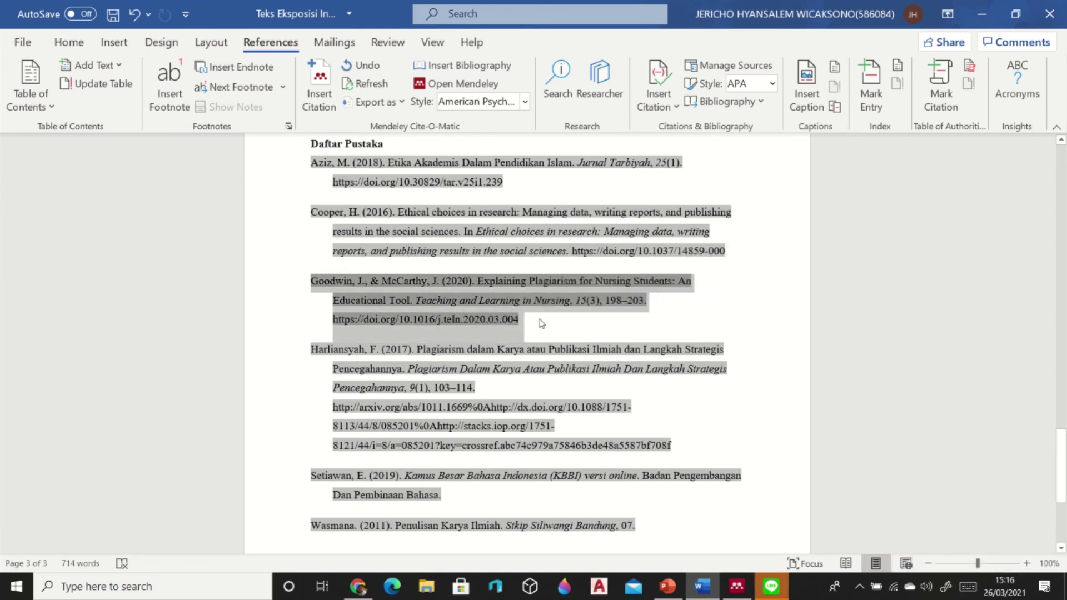
click(538, 319)
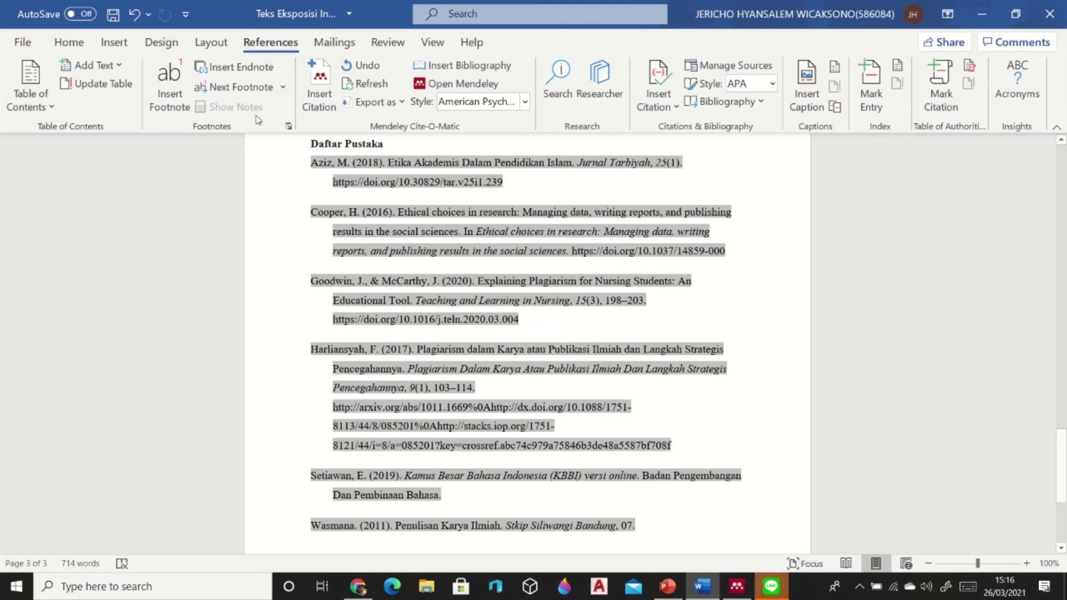
mouse_move(482, 7)
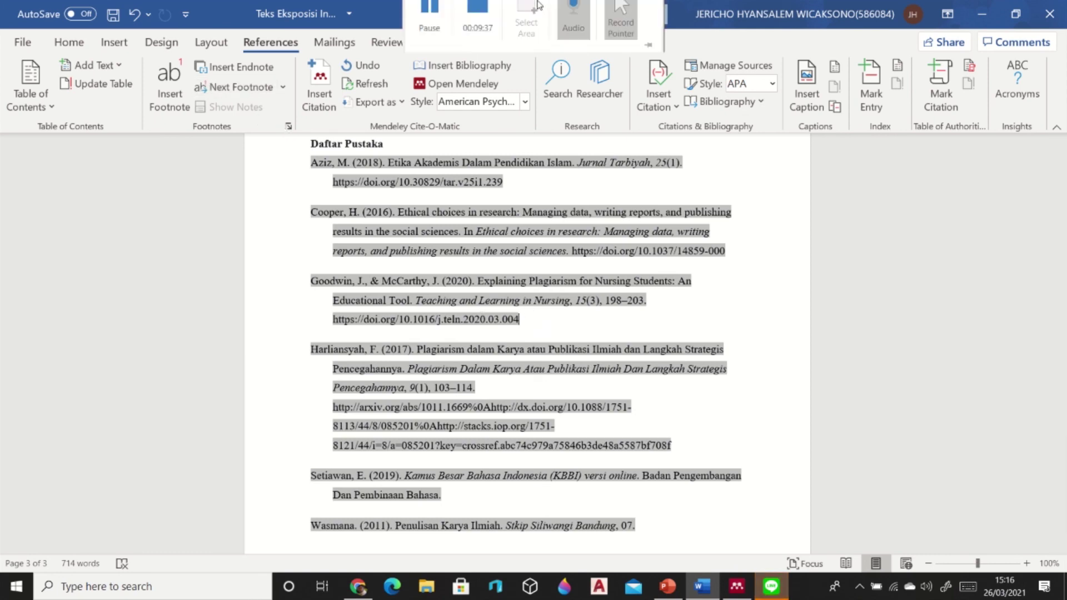